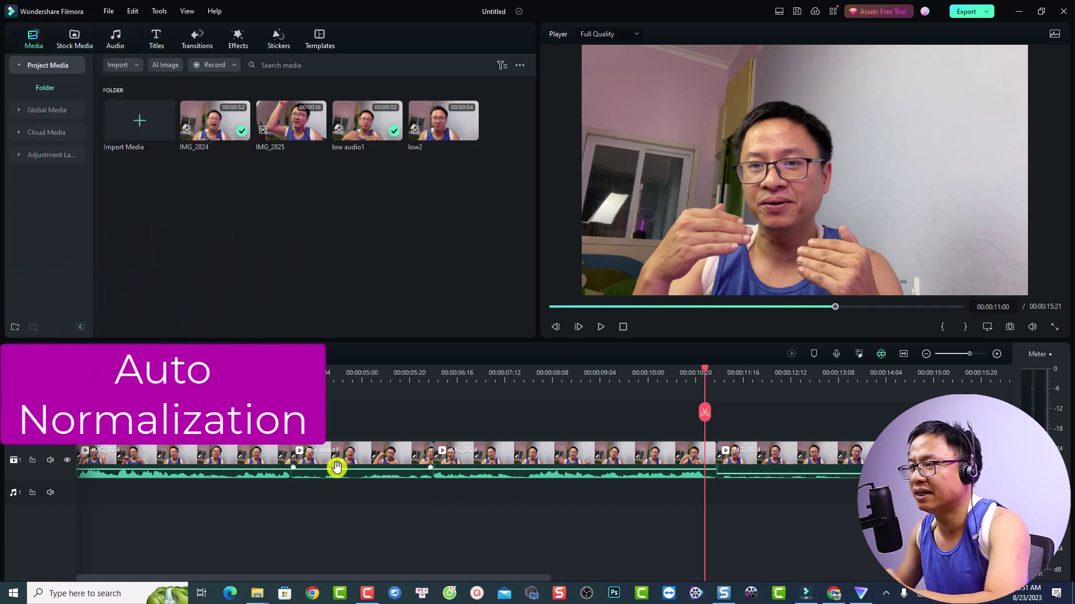
- Sample several points of the timeline, and play it from the beginning to compare the loudness of the clips
left_click(161, 452)
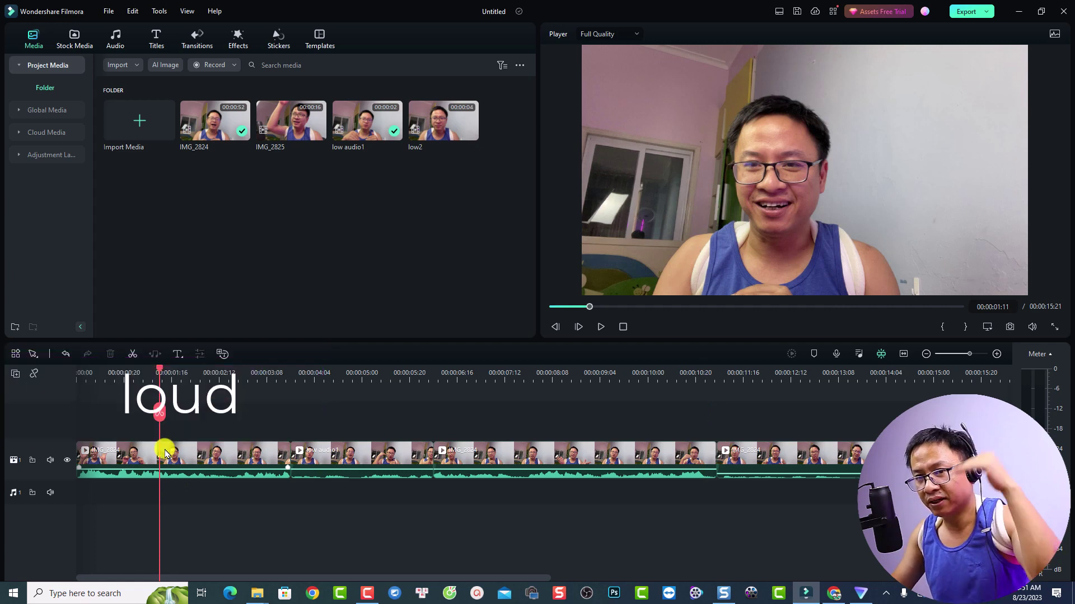
left_click(364, 442)
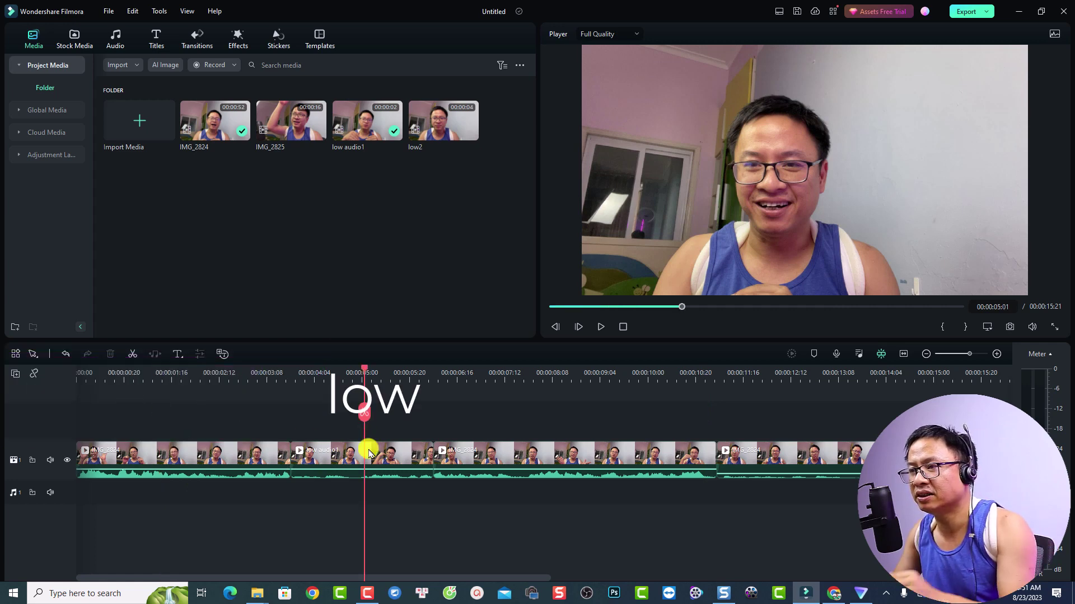
left_click(552, 375)
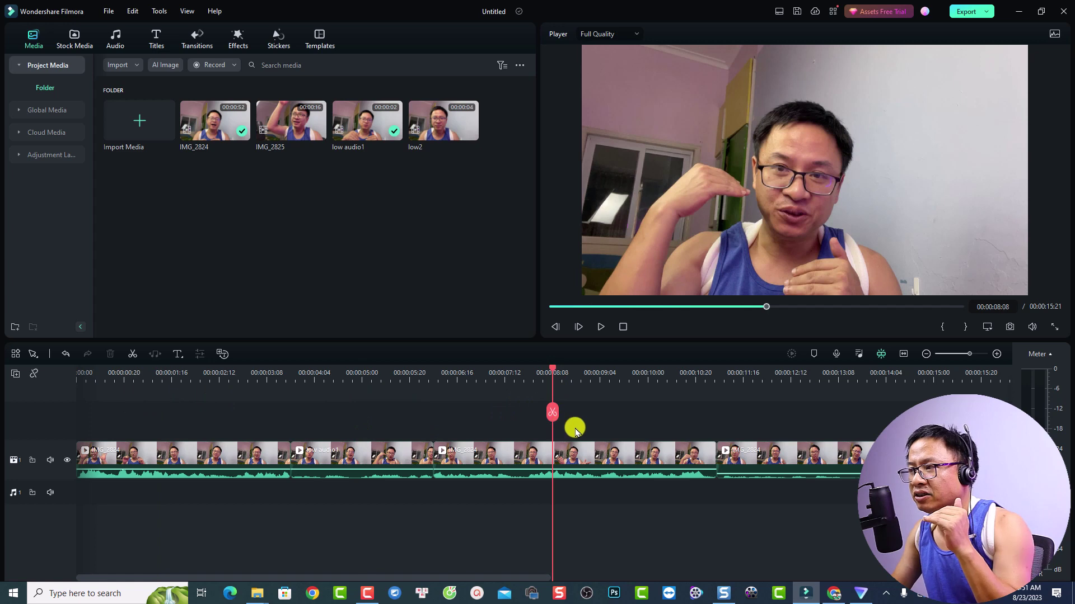
left_click(756, 374)
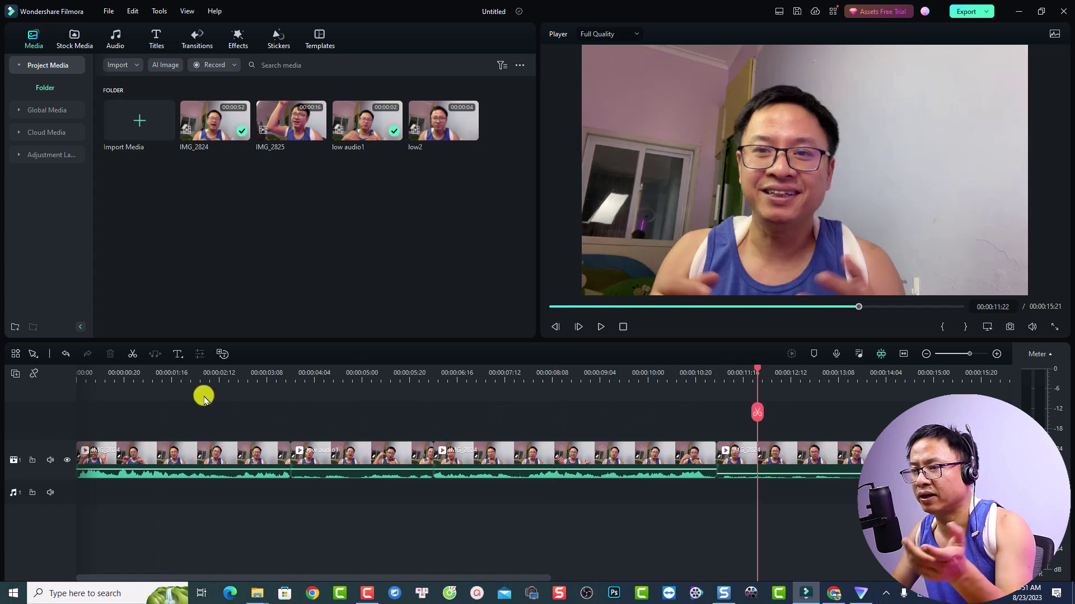
left_click(79, 375)
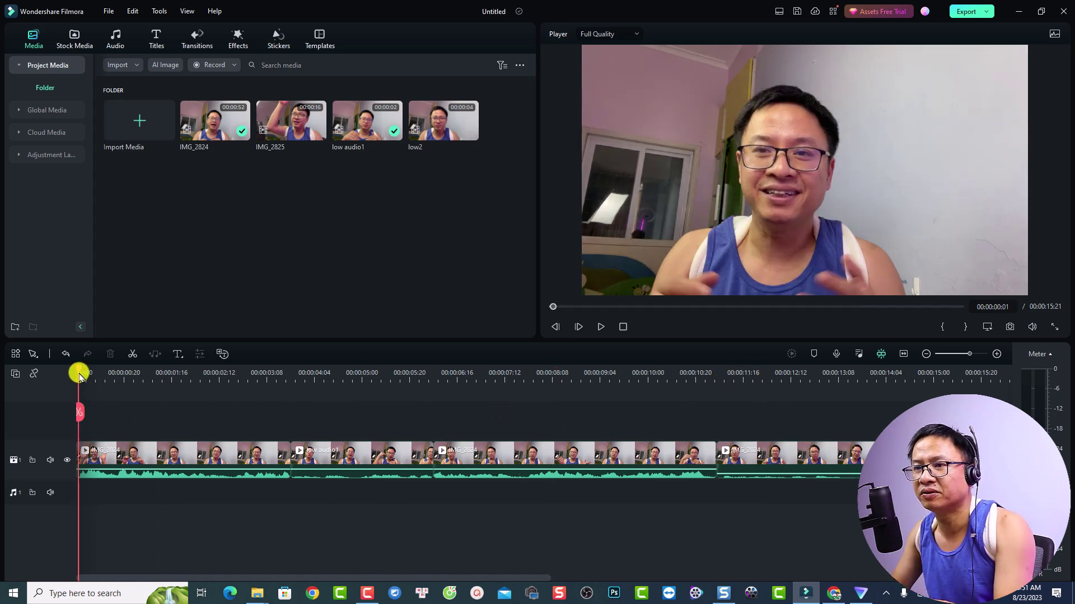
key("space")
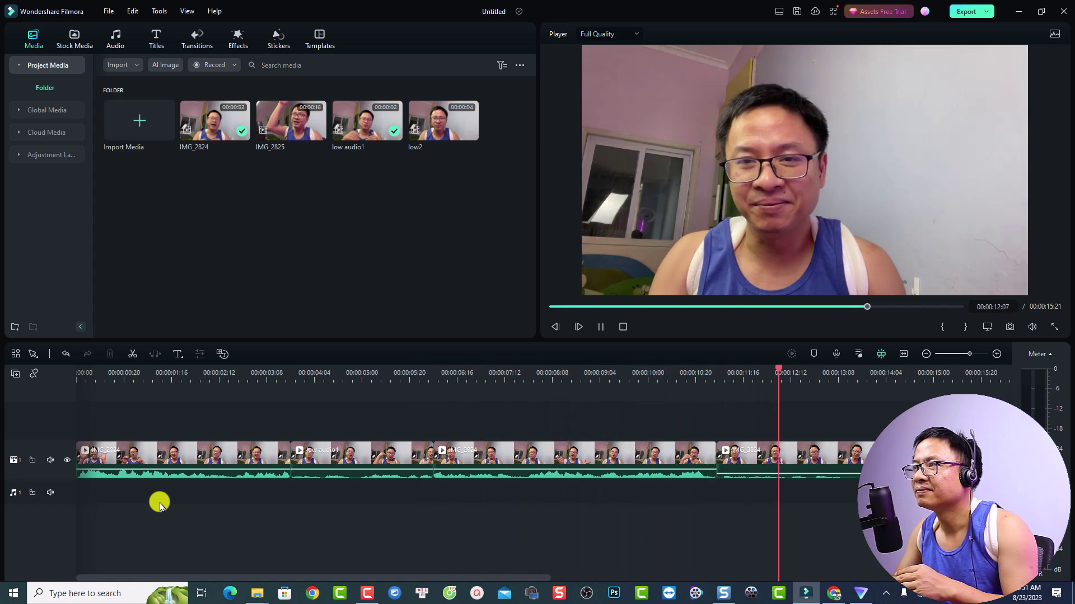
key("space")
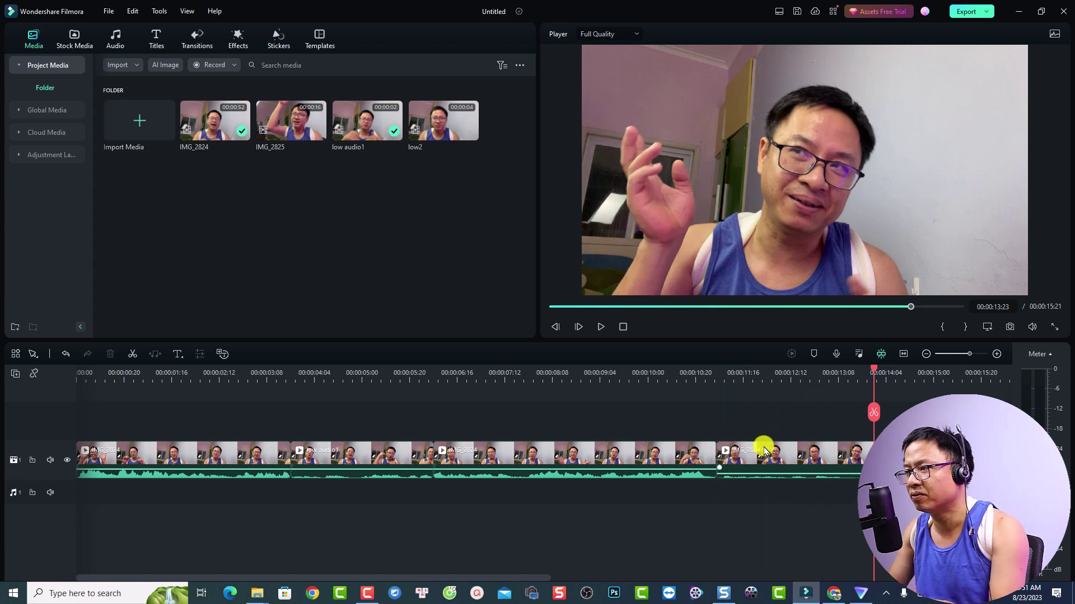
- Select all clips on the video track and enable Auto Normalization in their audio adjustments
left_click_drag(848, 533, 128, 424)
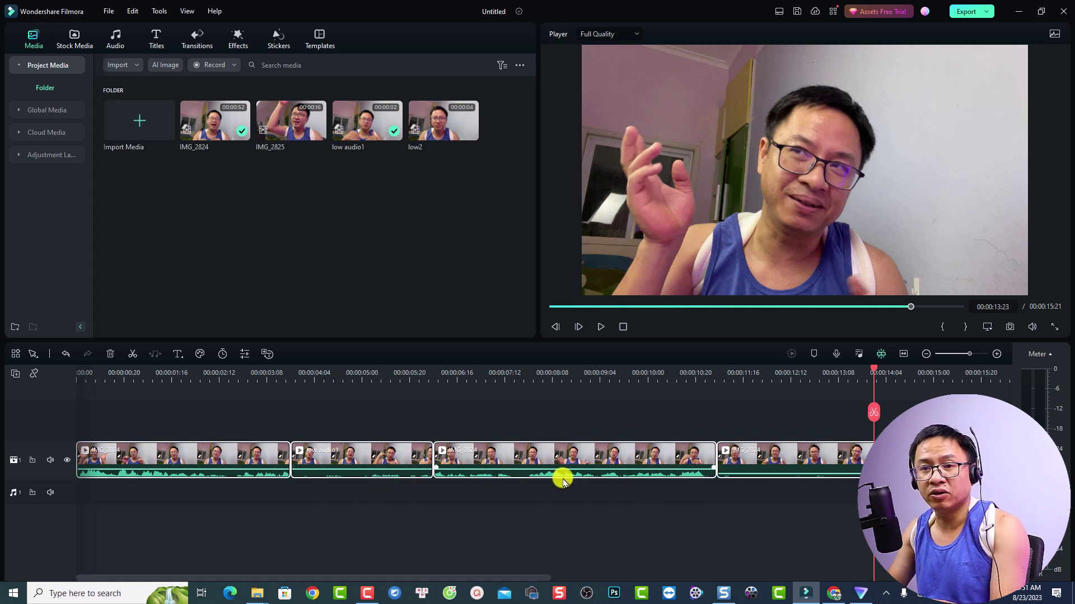
right_click(465, 457)
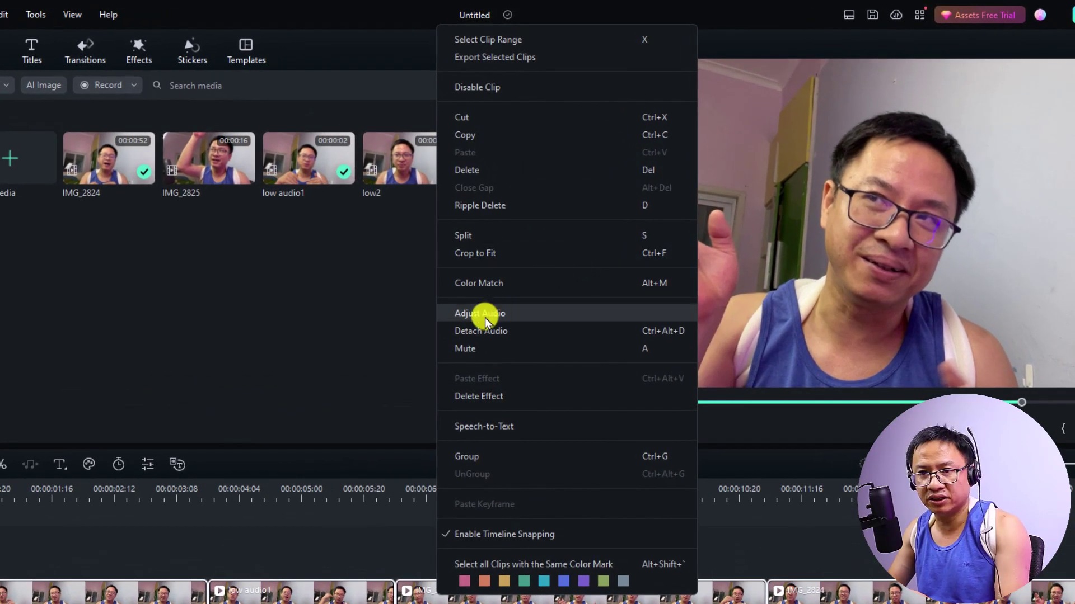
left_click(485, 316)
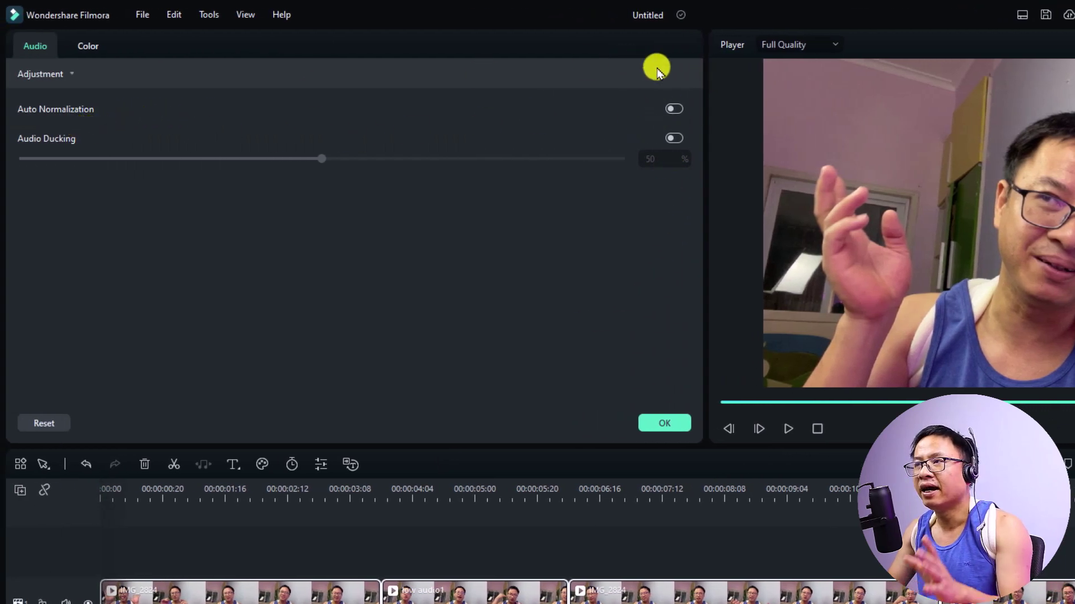
left_click(673, 108)
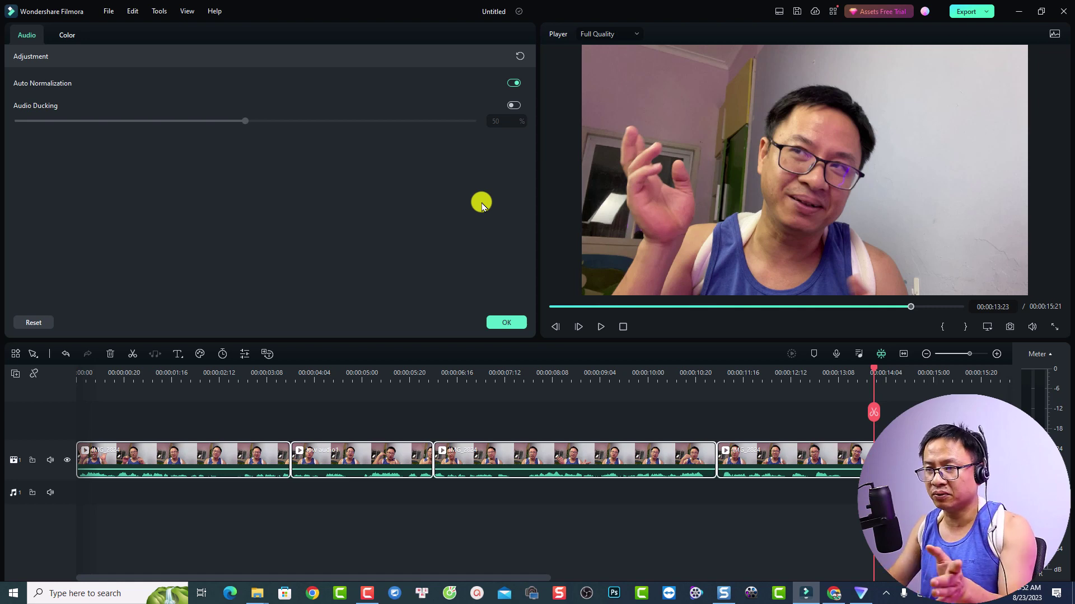
- Play the timeline from the beginning to check the normalized loudness of the clips
left_click(76, 375)
key("space")
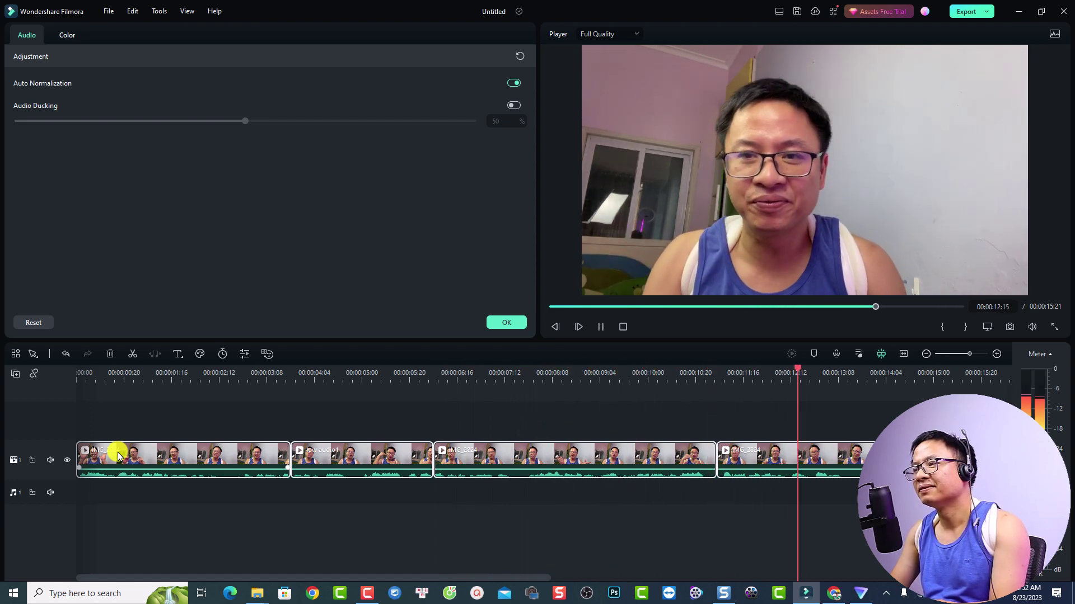
key("space")
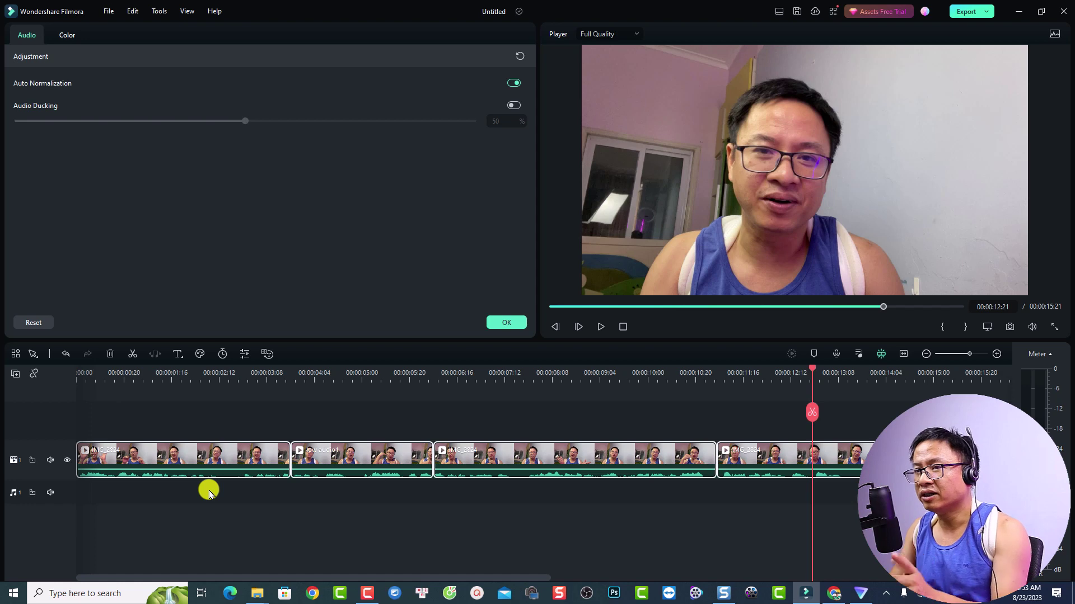
left_click(115, 376)
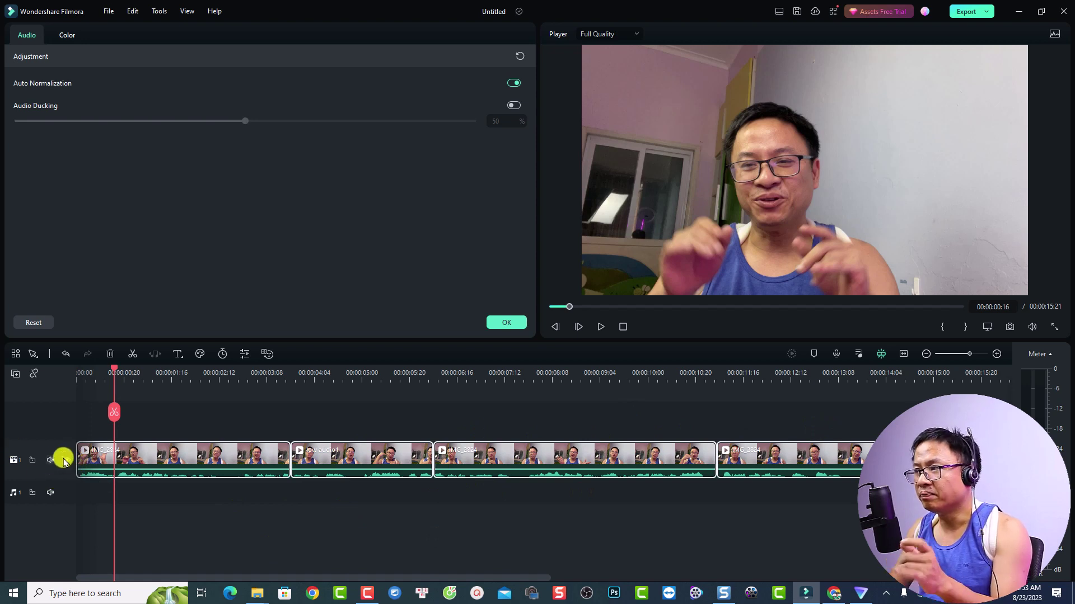
- Open the Audio Mixer and briefly play the project to check the level of the Video 1 track
left_click(858, 354)
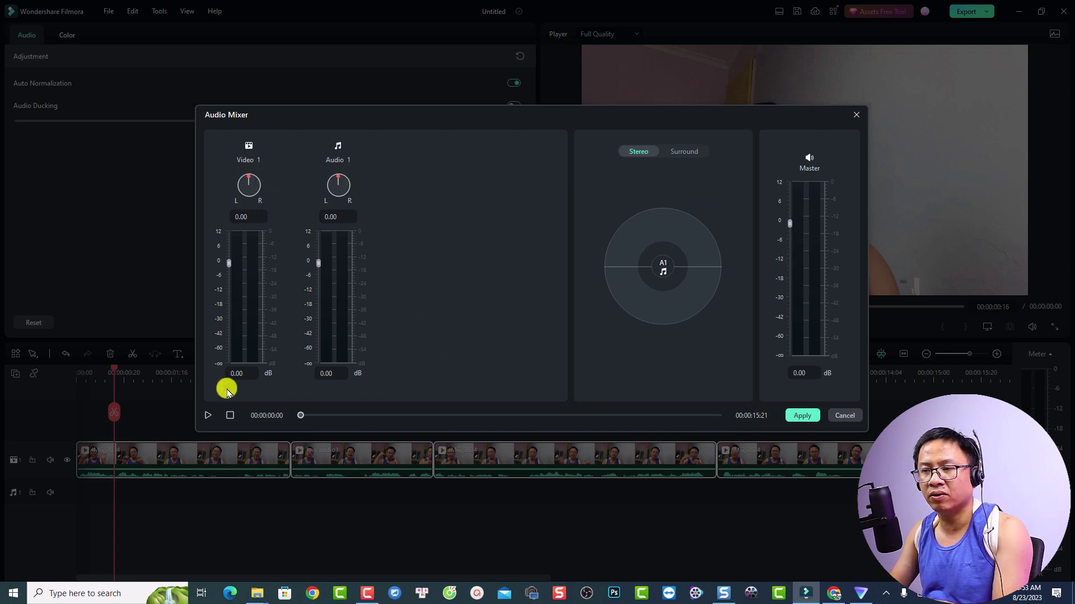
left_click(207, 417)
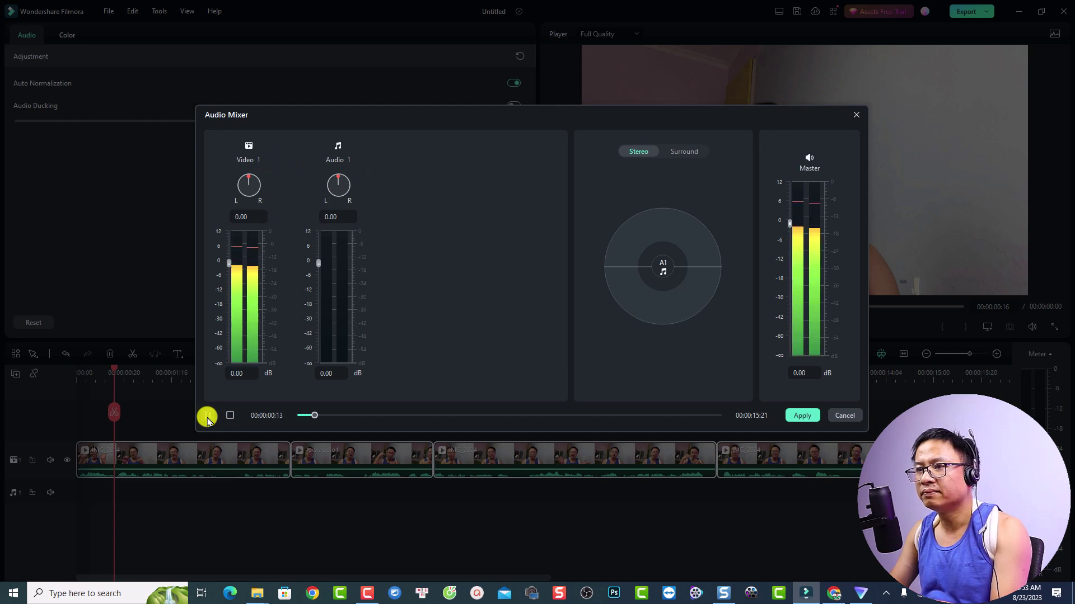
left_click(208, 418)
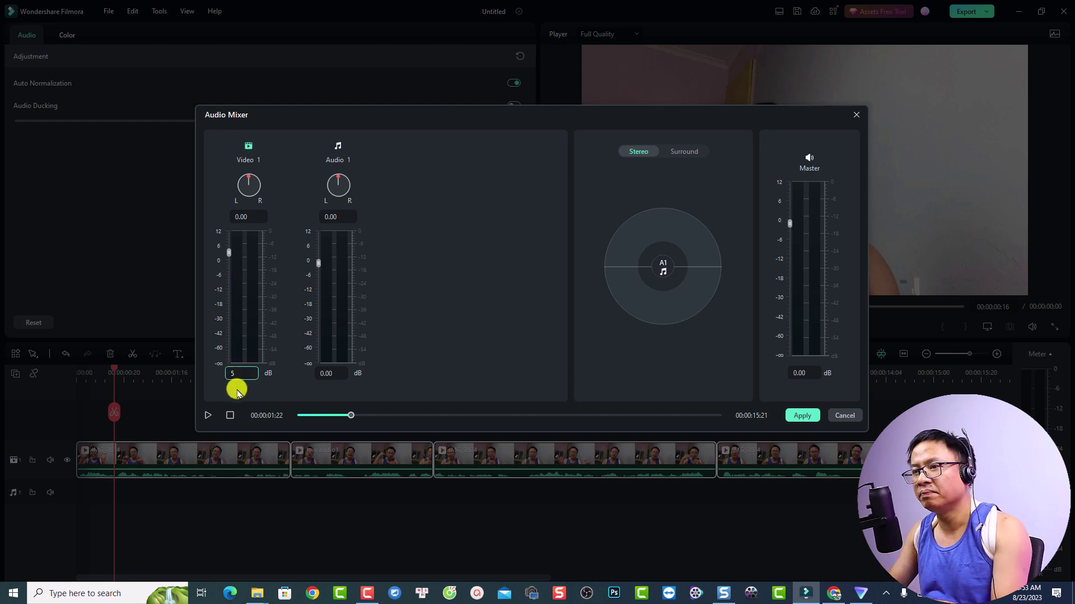
- Set the Video 1 track volume to 5 dB in the Audio Mixer and listen to it
key("Return")
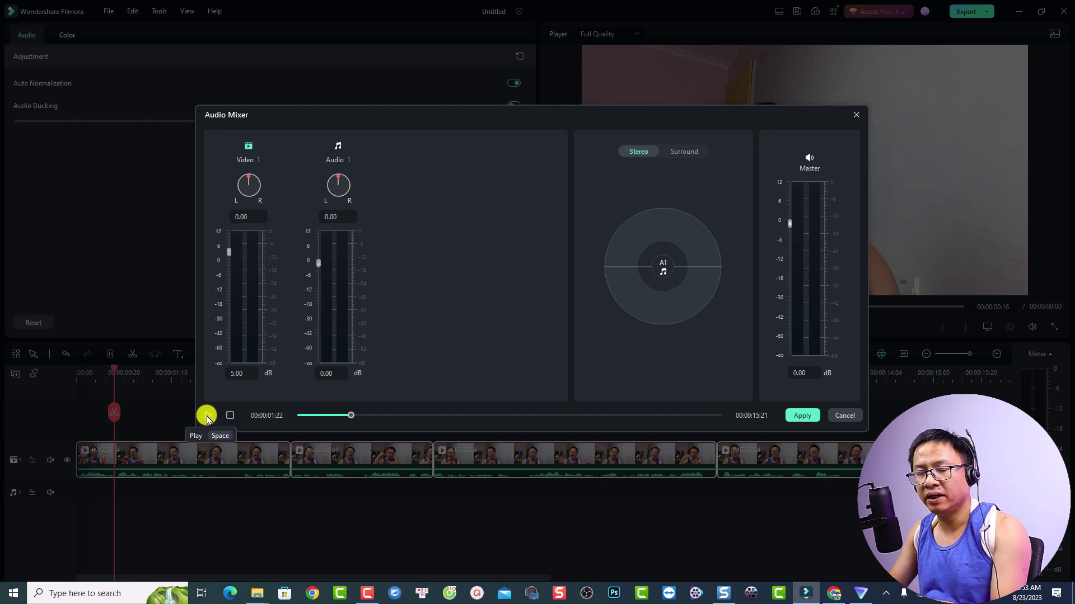
left_click(206, 416)
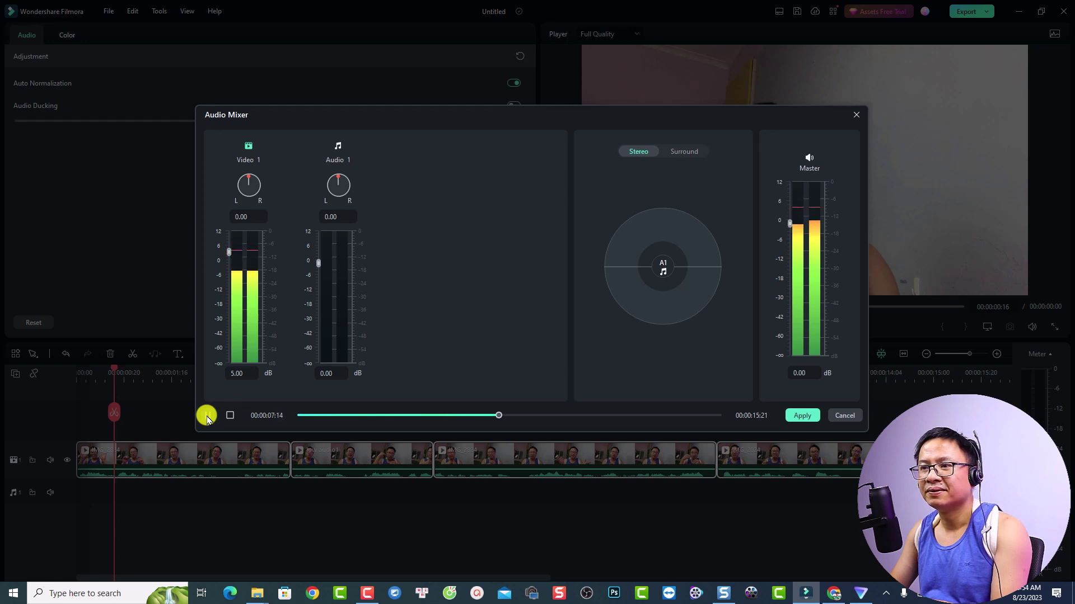
left_click(207, 416)
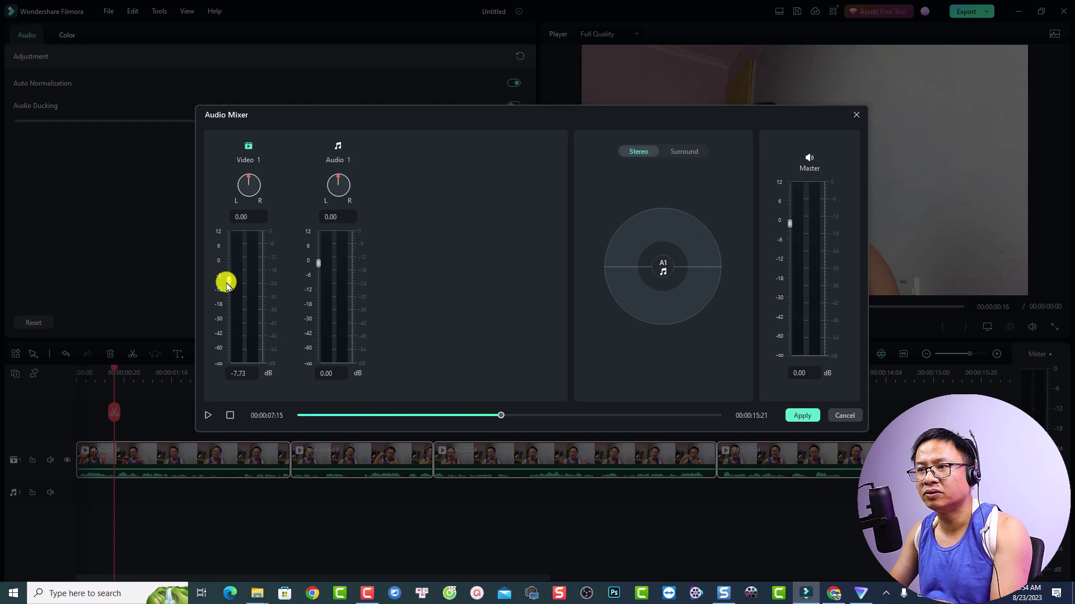
- Lower the Video 1 track volume to -8.96 dB in the Audio Mixer and listen to it
left_click_drag(225, 300, 227, 288)
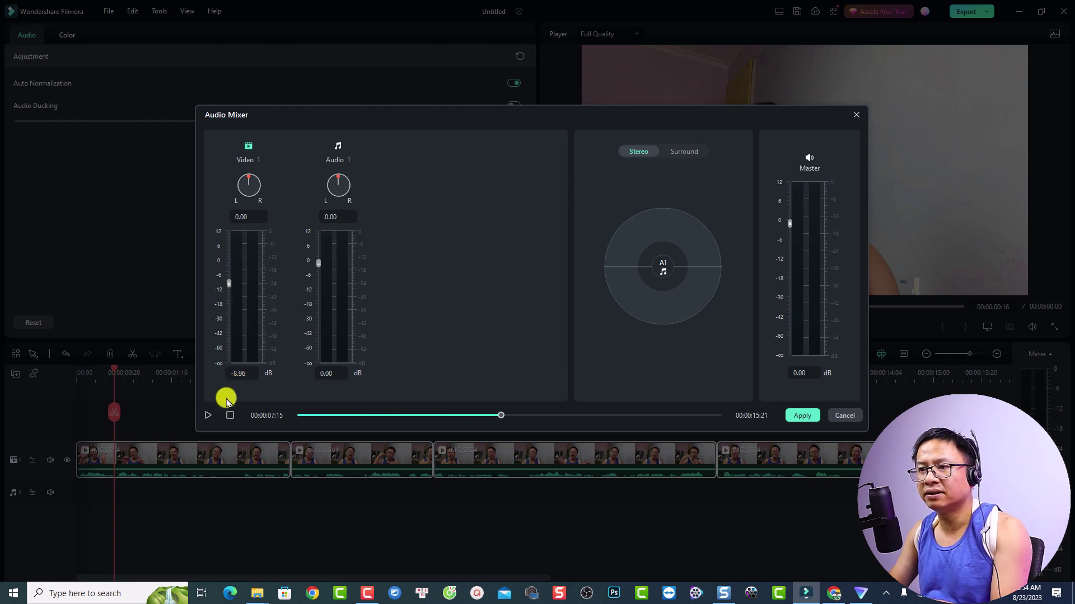
left_click(207, 416)
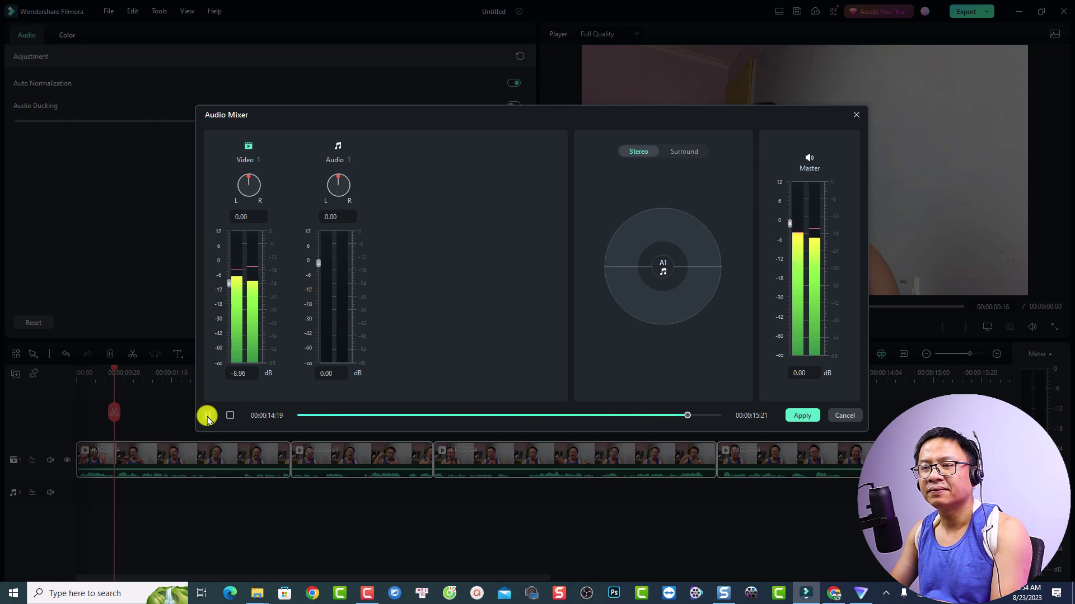
left_click(207, 416)
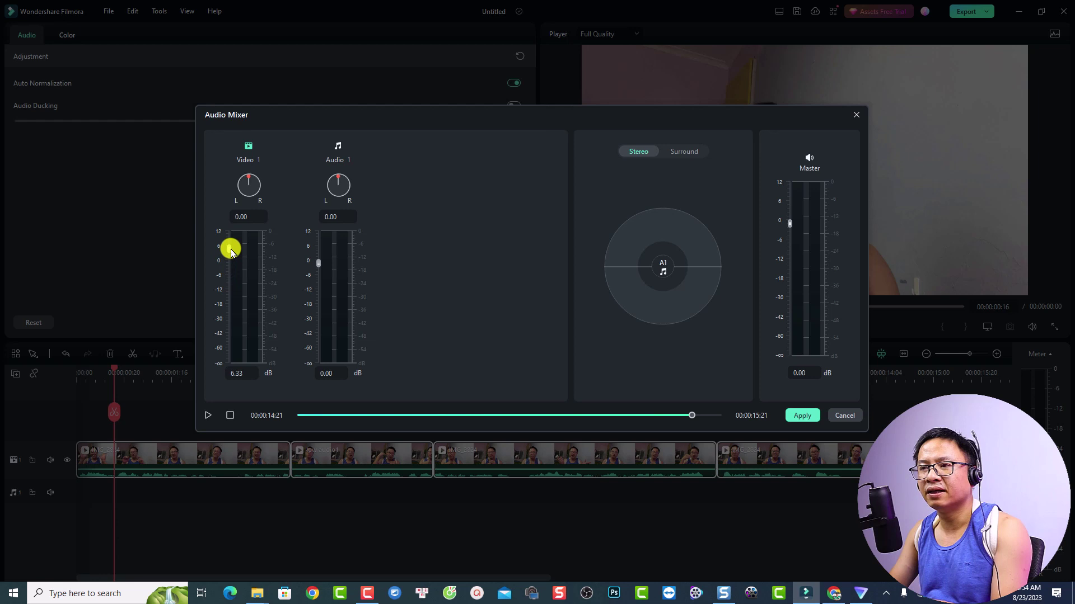
- Raise the Video 1 track volume to 6.33 dB in the Audio Mixer and play the mix to check it
left_click(208, 415)
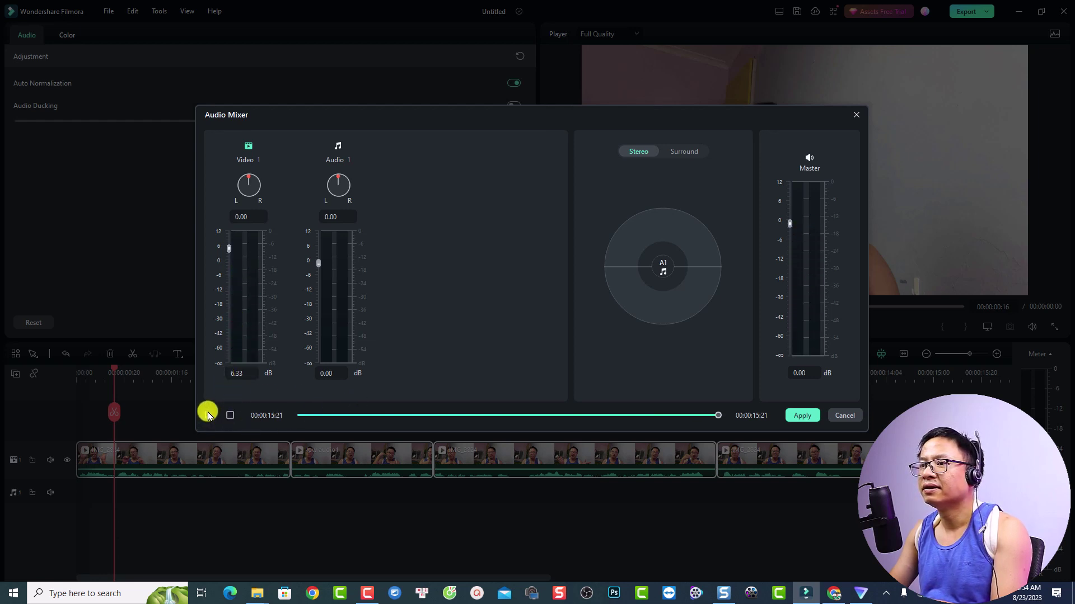
left_click(208, 415)
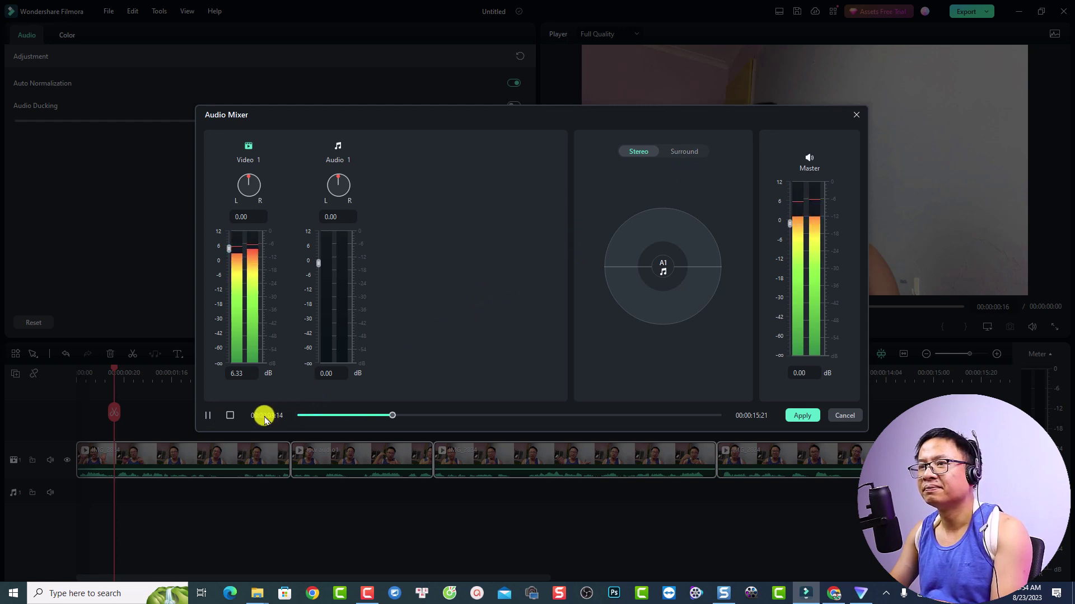
left_click(211, 420)
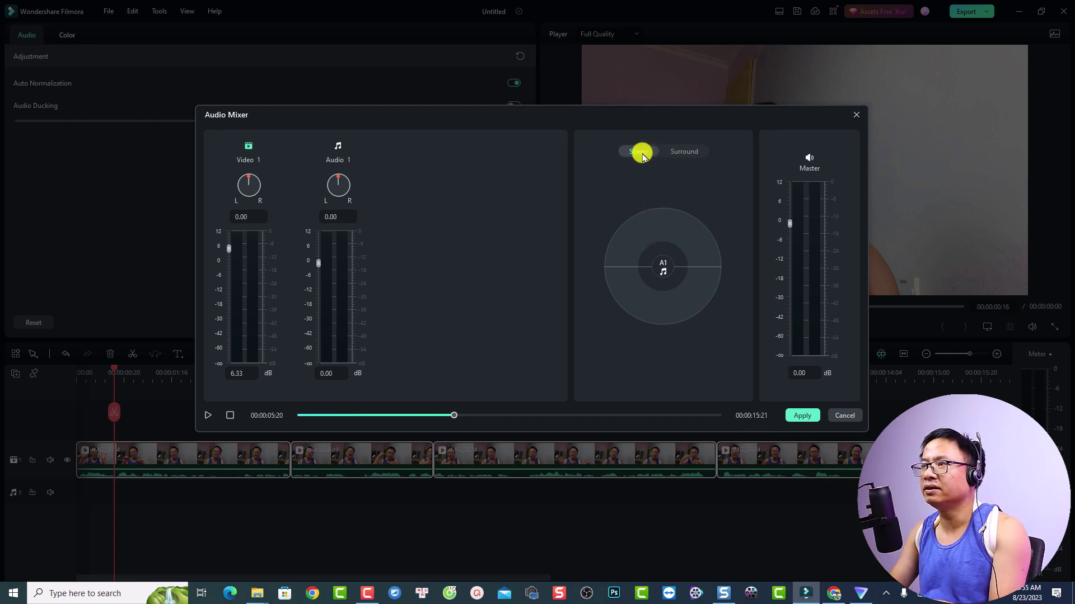
- Switch the mixer's panning mode to Surround, apply the mix and confirm the clips' audio adjustments
left_click(682, 151)
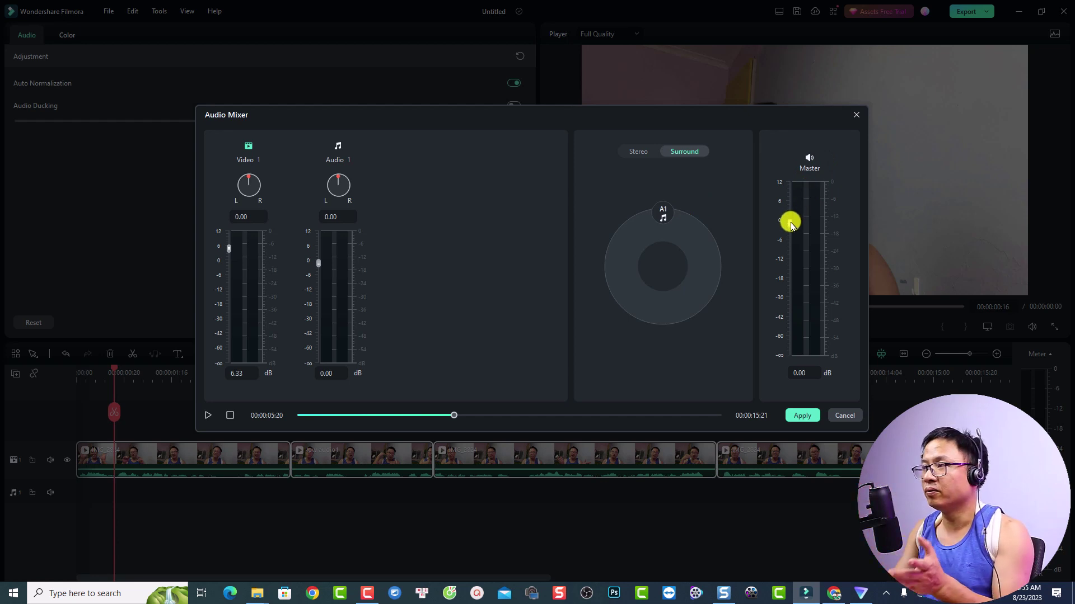
left_click(802, 419)
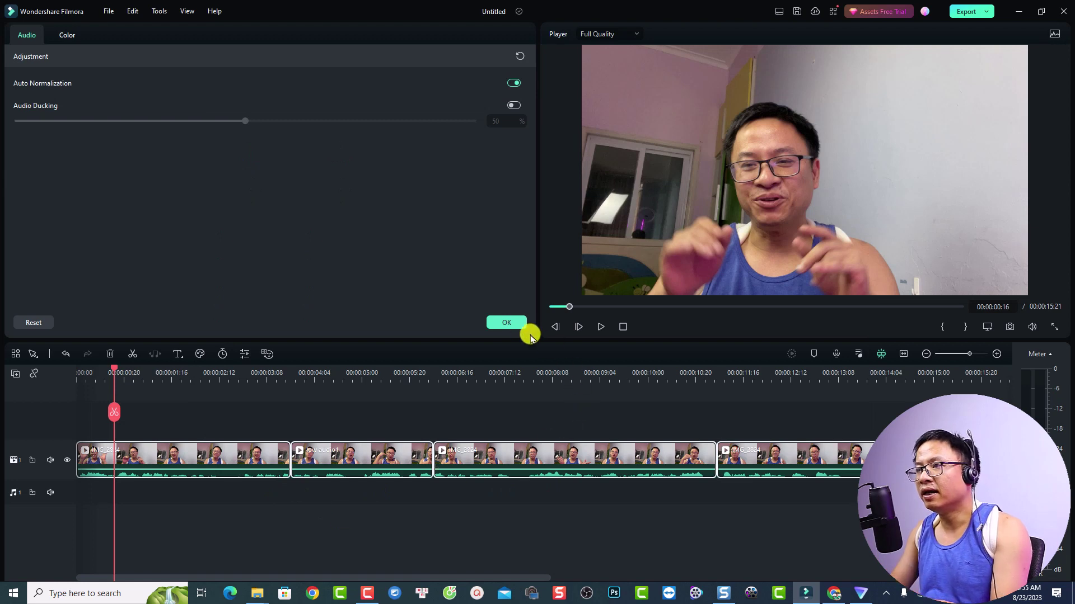
left_click(510, 322)
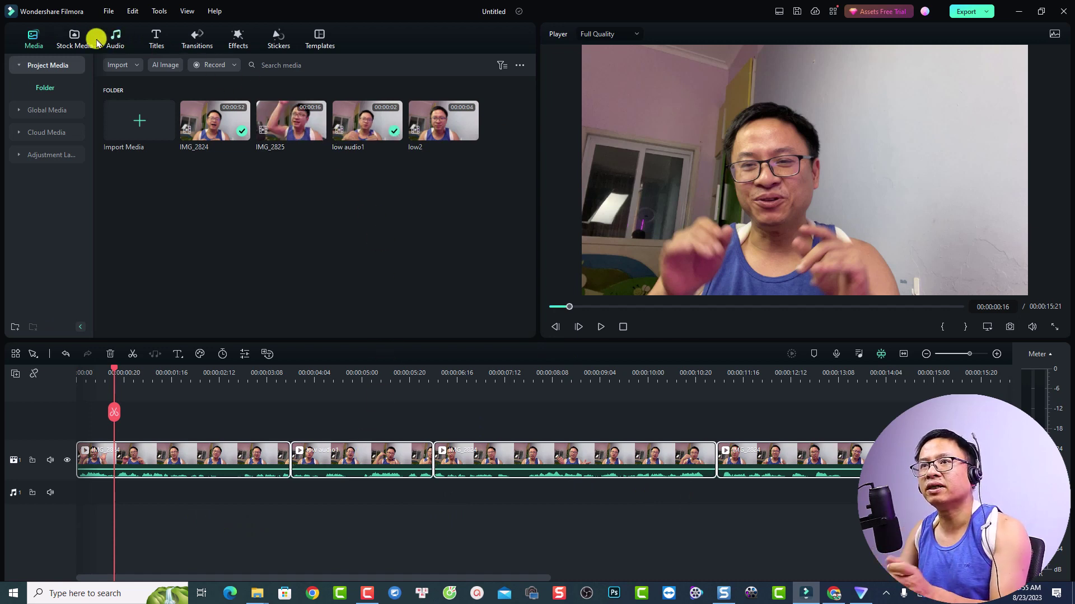
- Add "Blue Dream - Cheel" from the Global Media Music folder to a new audio track at the start of the timeline
left_click(21, 109)
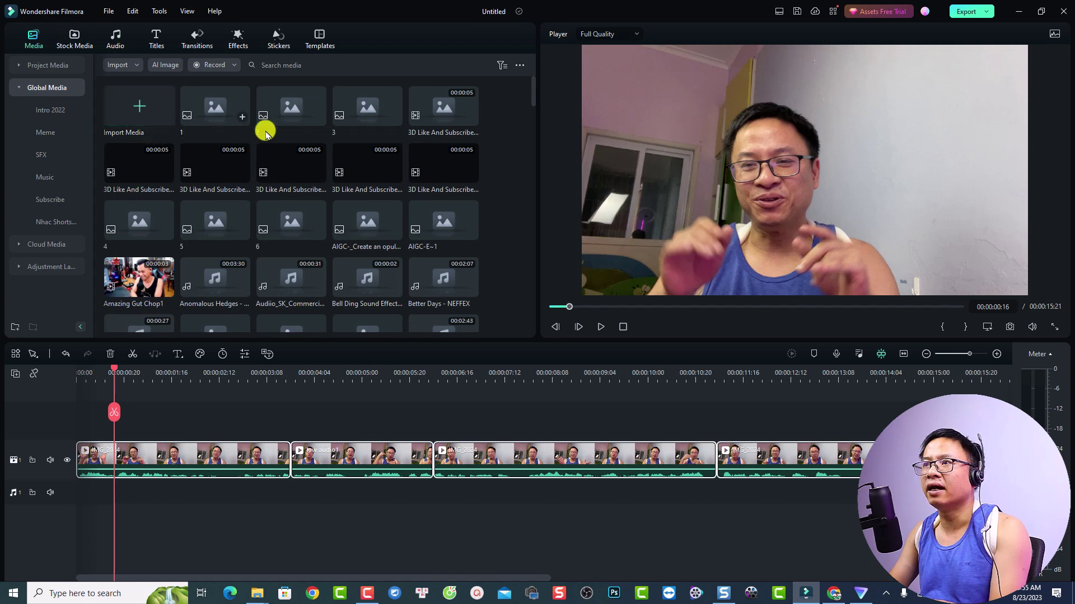
left_click(45, 175)
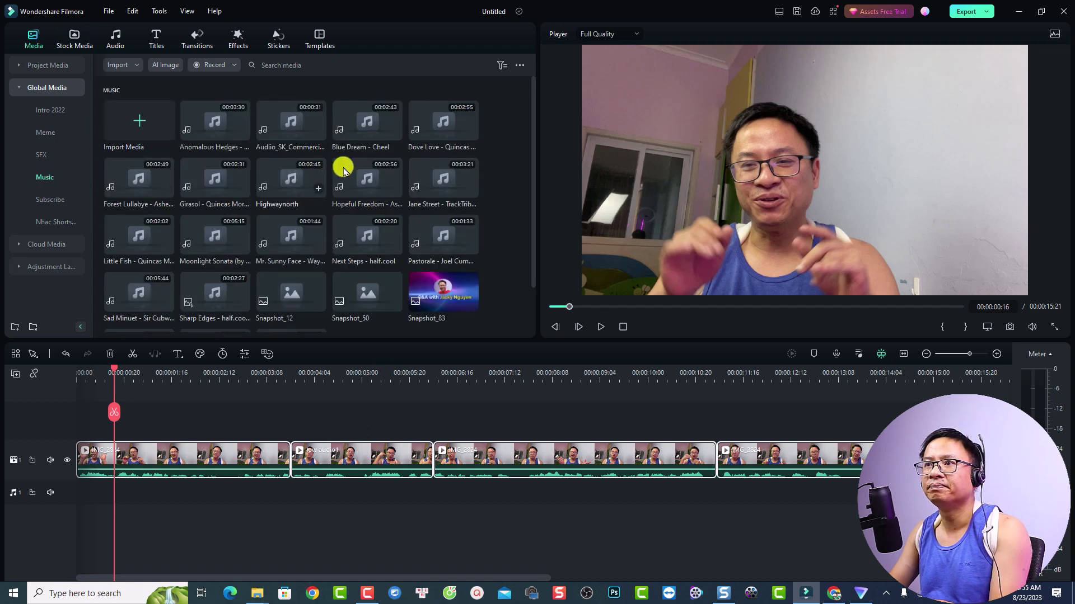
left_click_drag(355, 141, 64, 512)
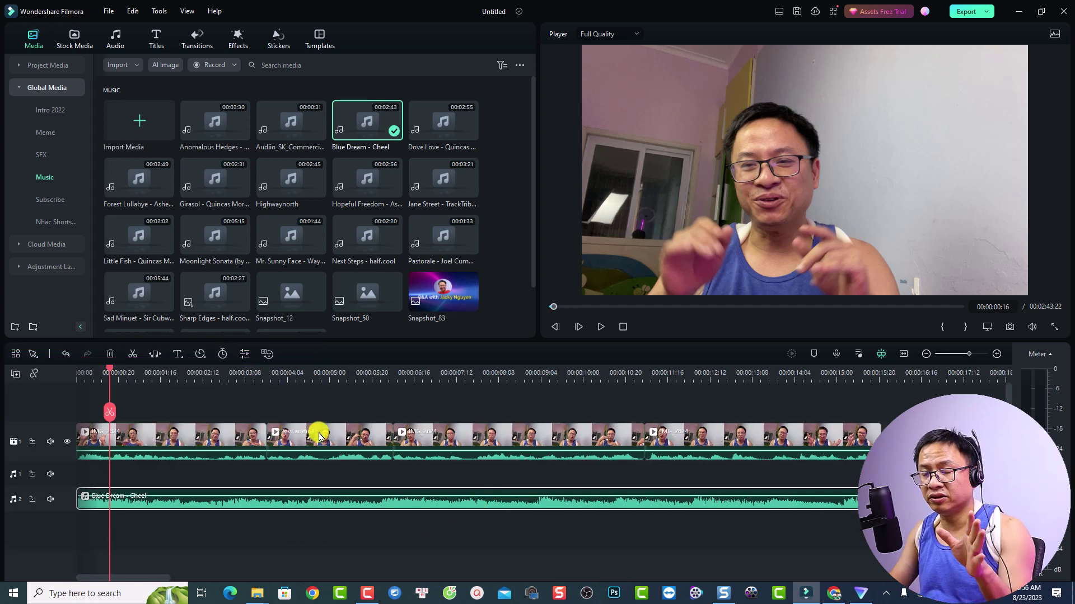
- Play the timeline from the beginning to hear the background music together with the speech
left_click_drag(112, 374, 71, 367)
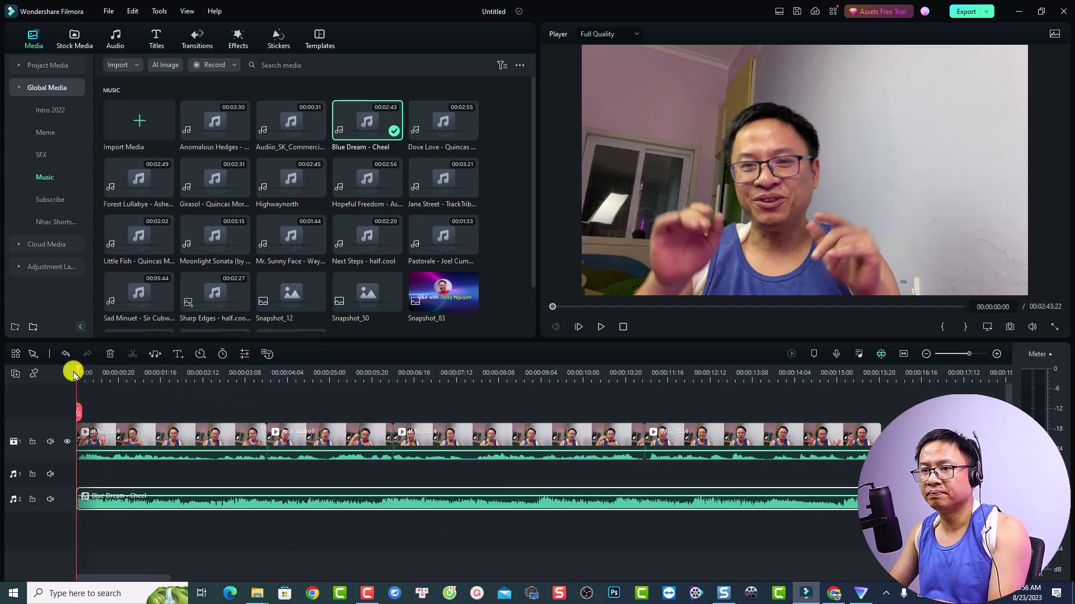
key("space")
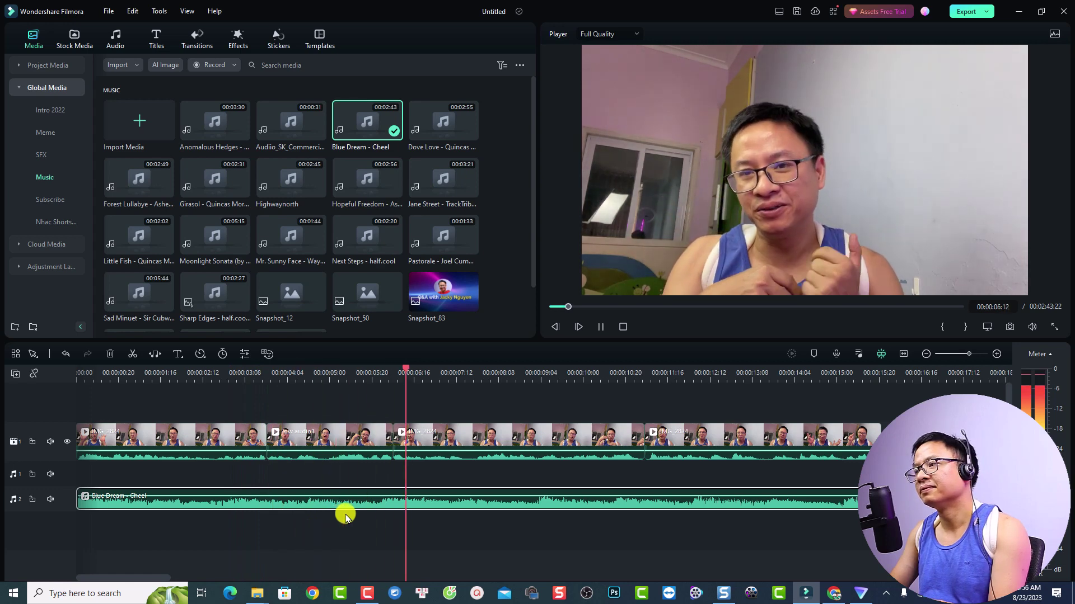
key("space")
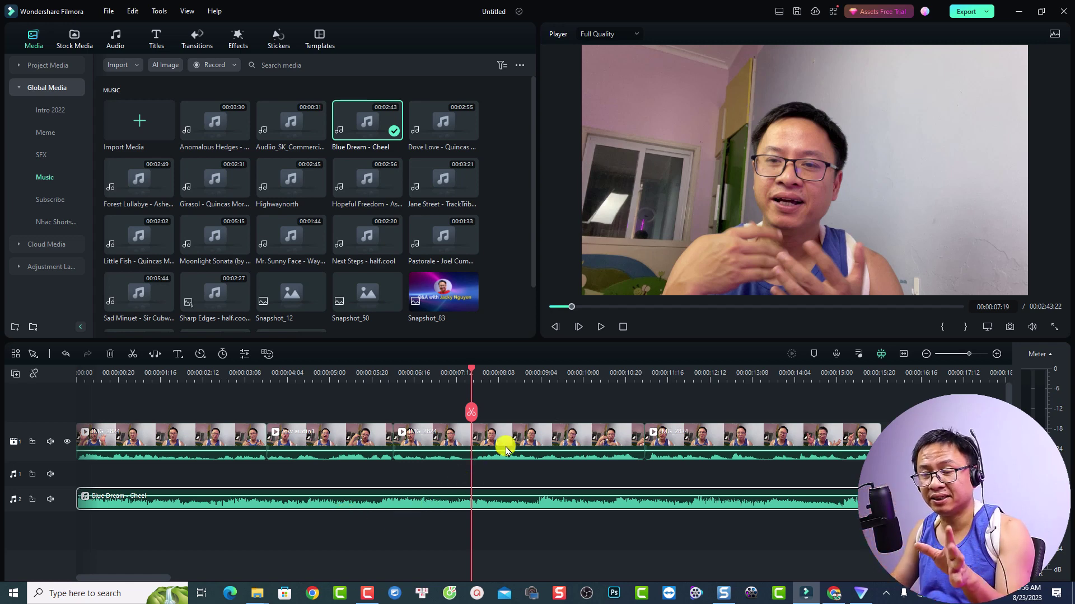
- Turn on Audio Ducking at 50% for all four clips on the video track
left_click_drag(900, 410, 116, 462)
right_click(185, 444)
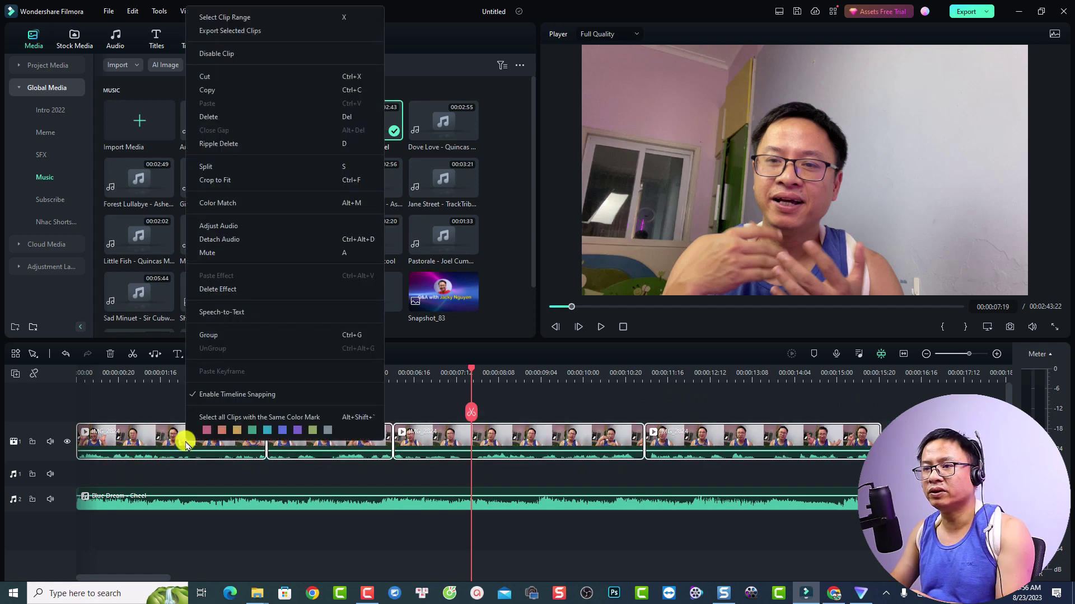
left_click(224, 226)
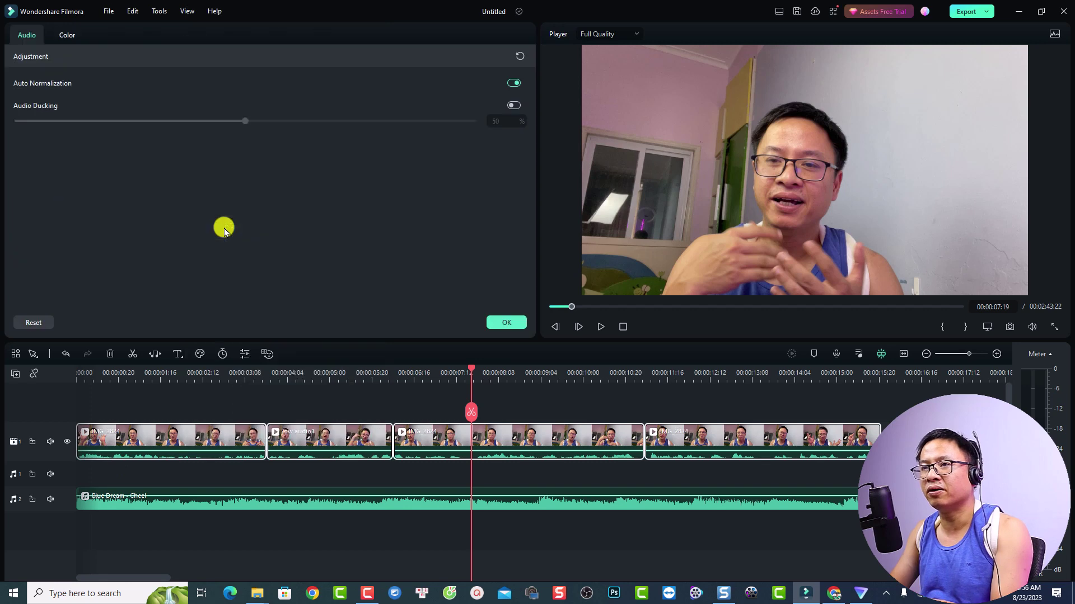
left_click(515, 106)
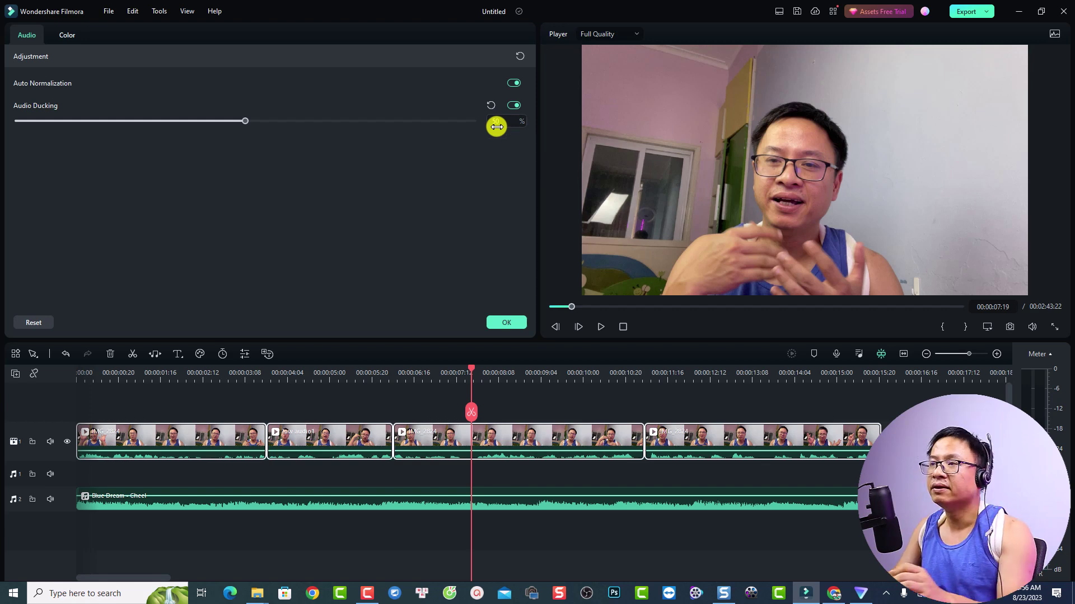
- Play the timeline from the start to check how the ducked music sits under the speech
left_click(84, 373)
key("space")
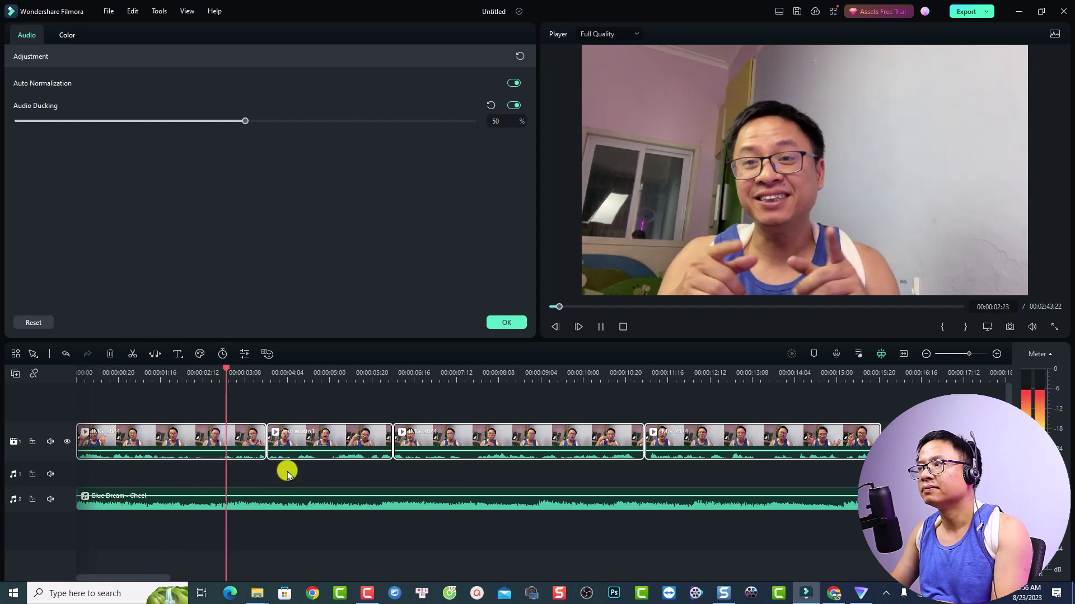
key("space")
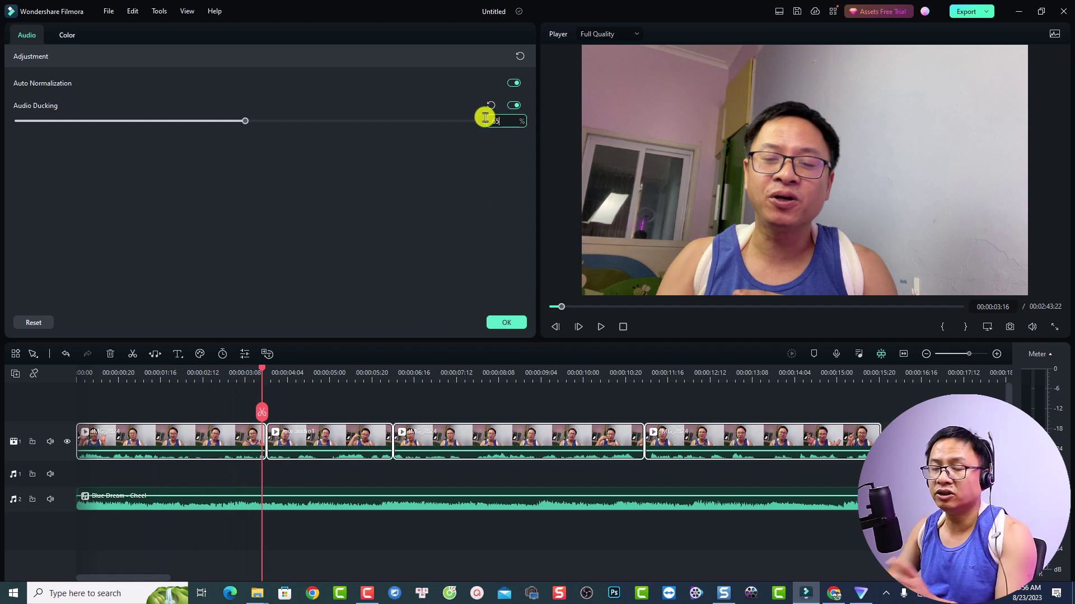
- Confirm the clips' adjusted Audio Ducking amount and play the timeline on to hear the speech and music balance
left_click(504, 322)
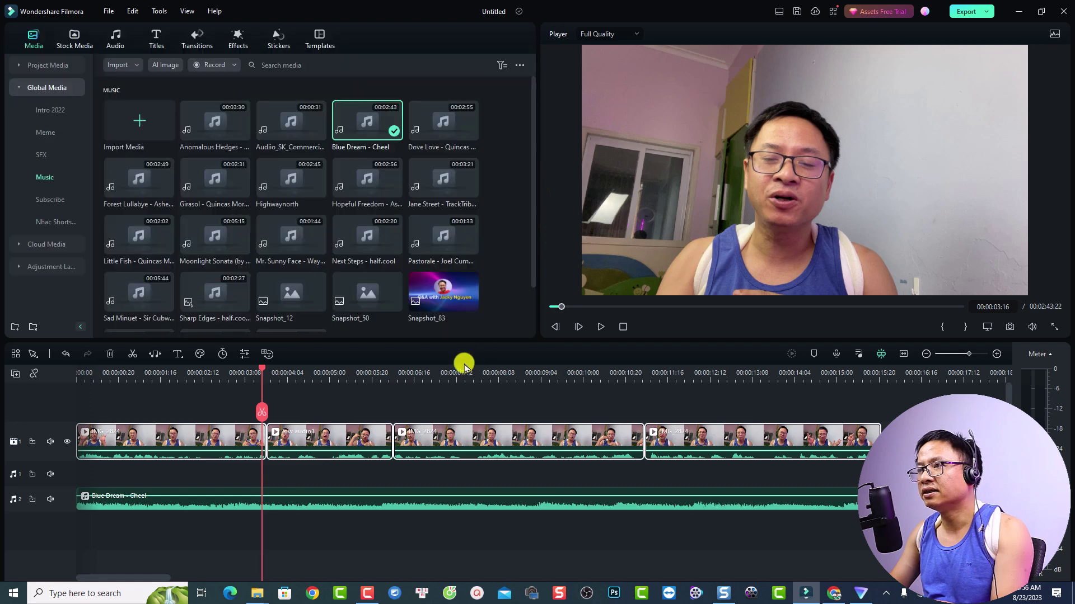
key("space")
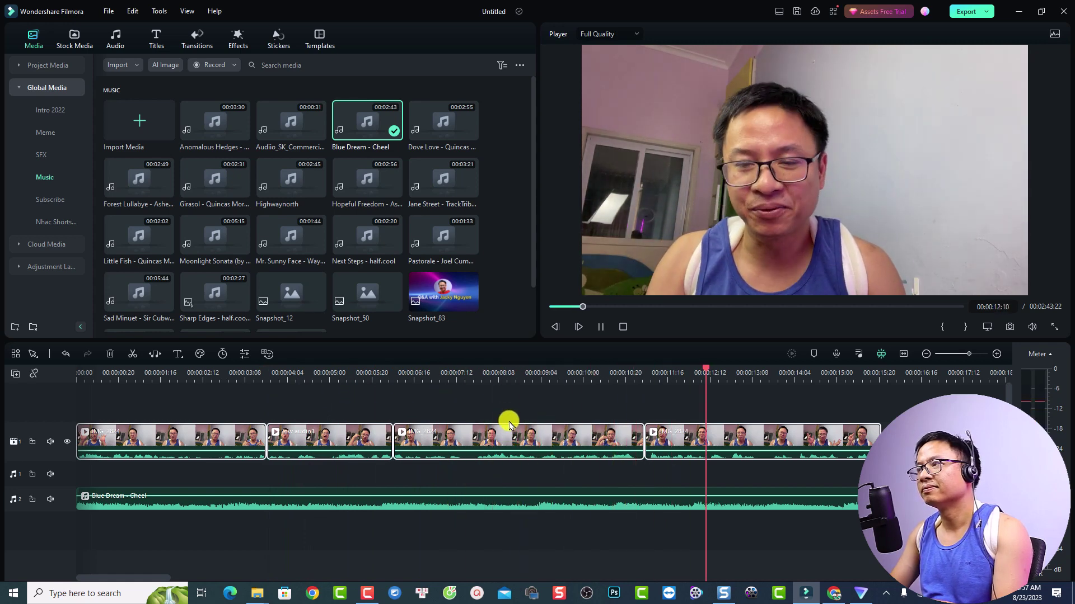
key("space")
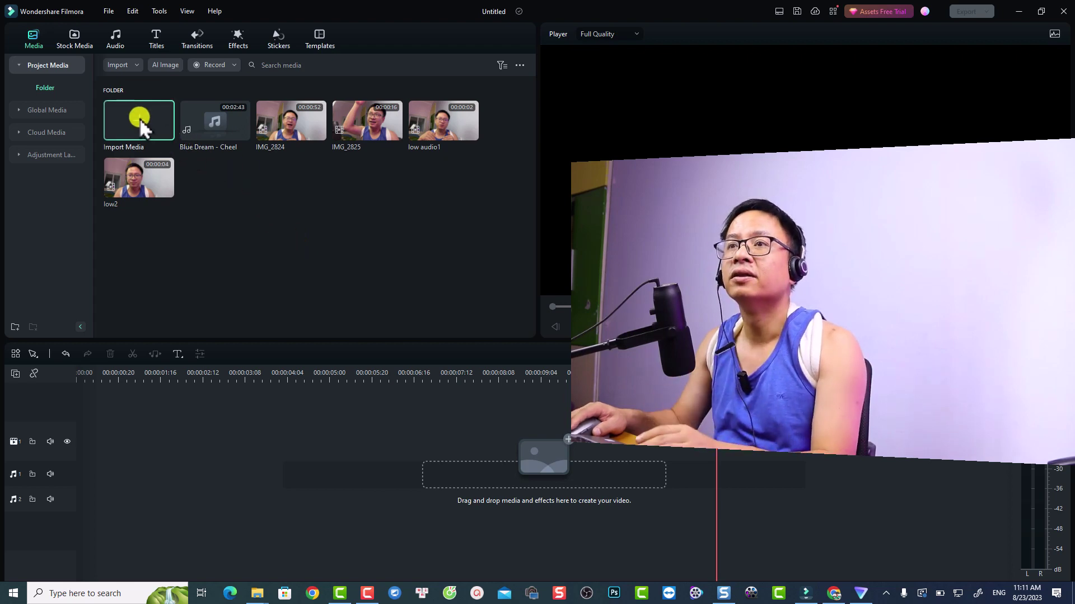
- Import the video MVI_8801 from the Canon 800D\2023_08_21 folder on the C: drive into the project media
double_click(176, 205)
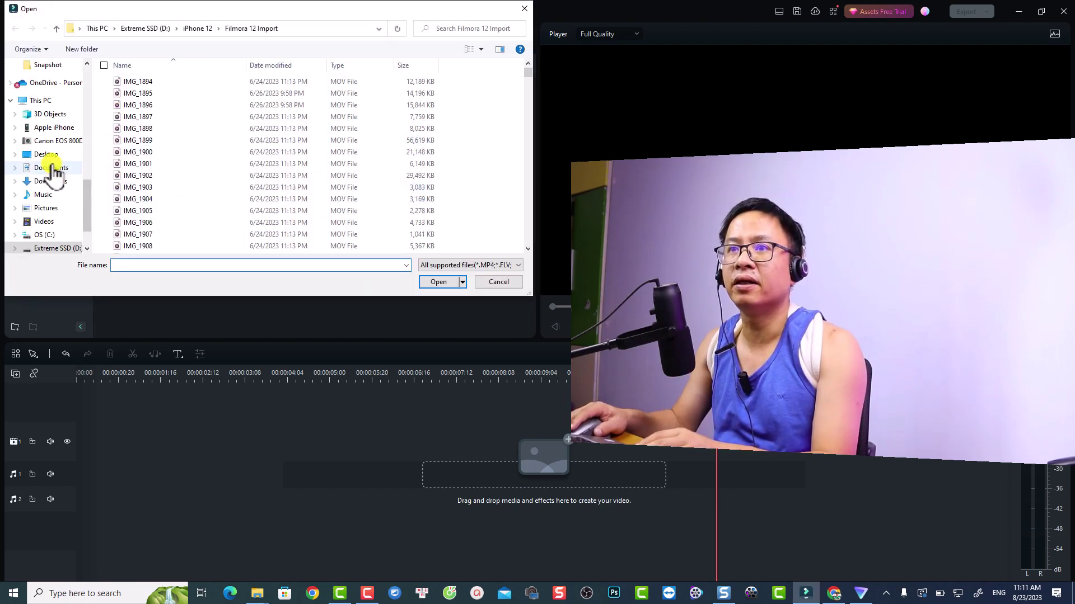
left_click(41, 101)
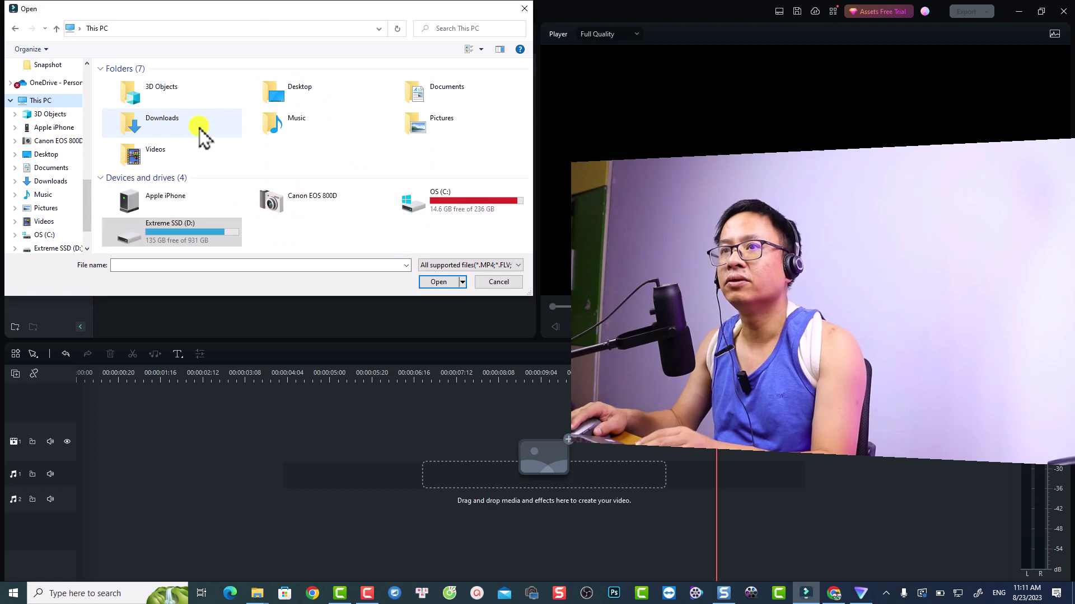
double_click(425, 207)
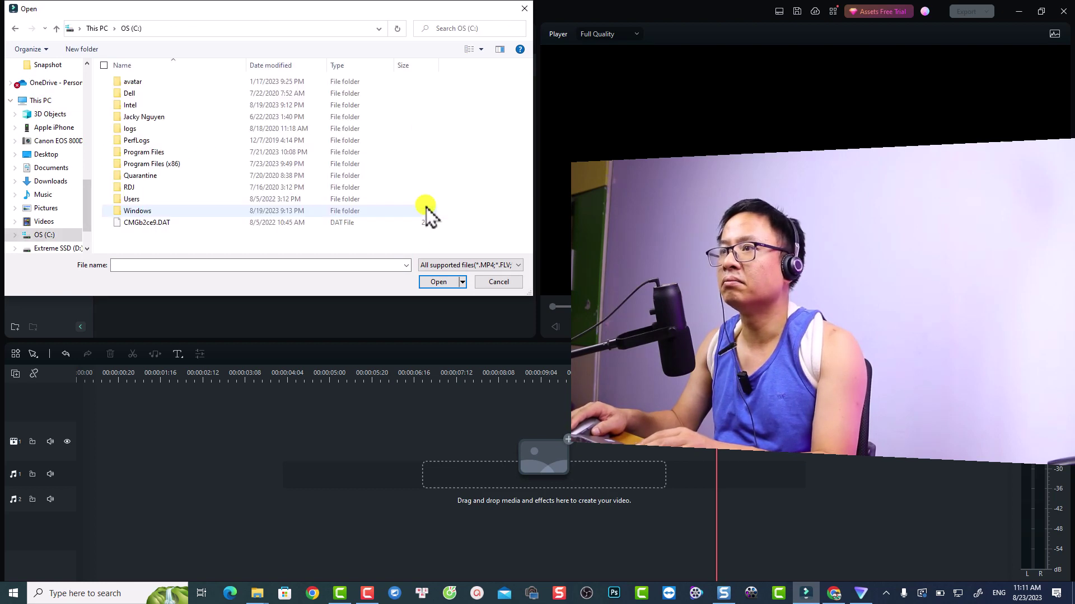
double_click(153, 118)
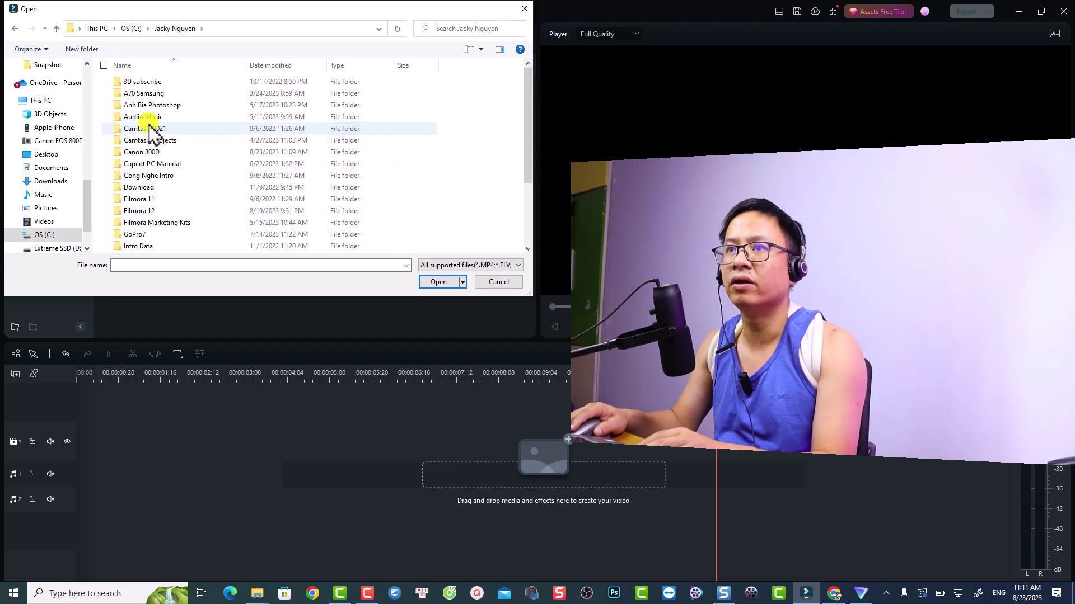
double_click(149, 153)
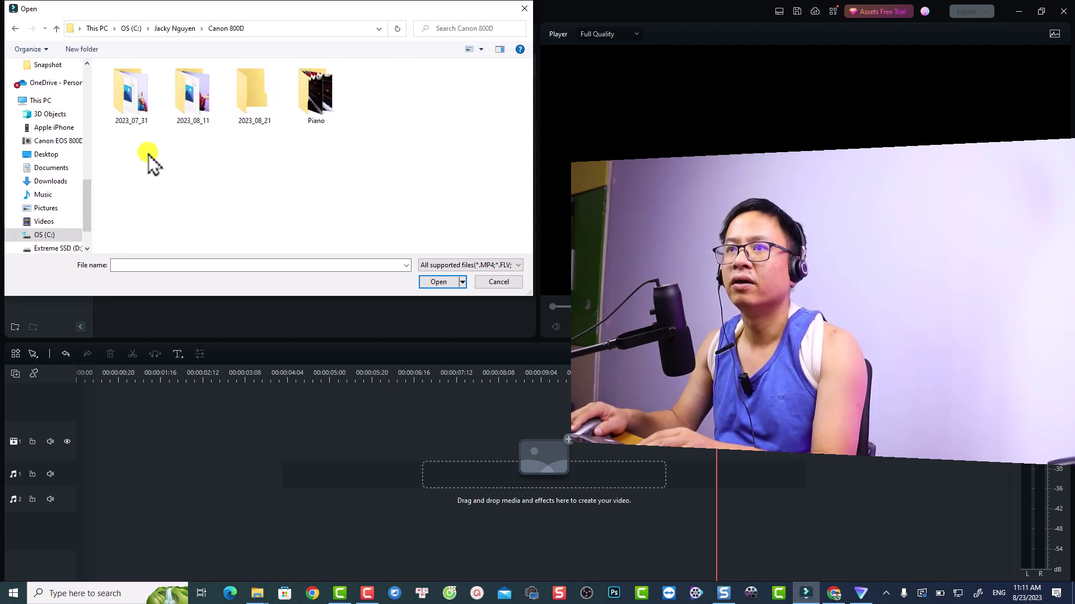
left_click(255, 108)
double_click(255, 108)
left_click(257, 106)
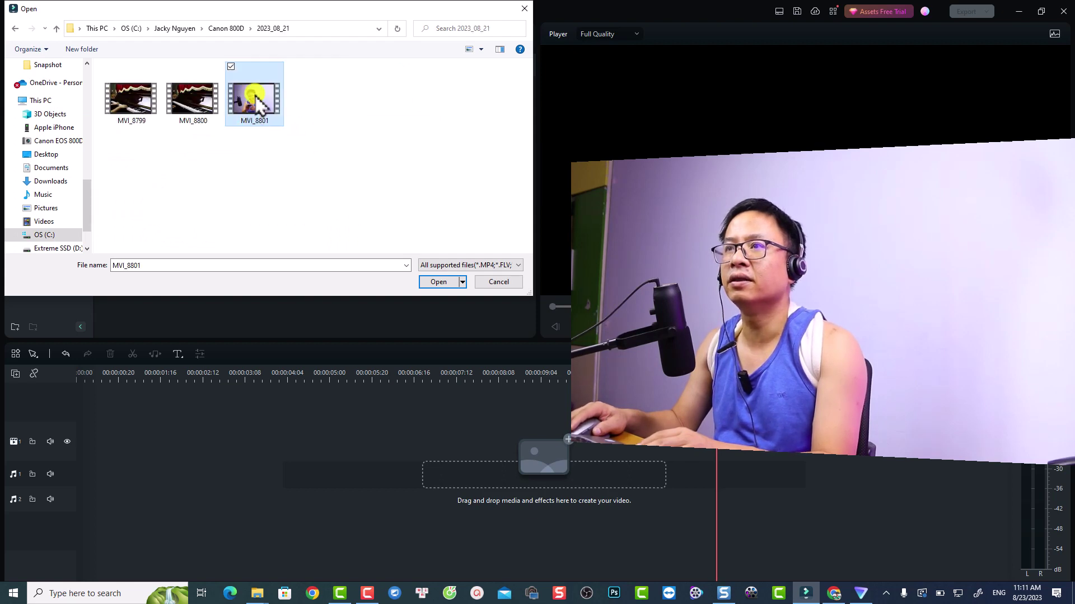
left_click(440, 282)
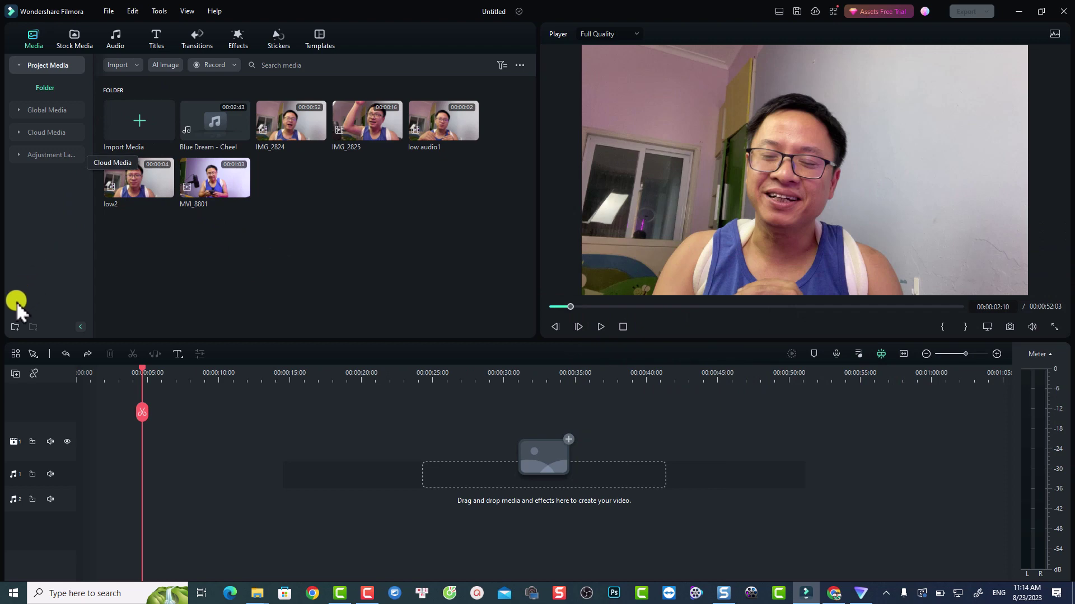
- Create a new project media folder named "iphone"
left_click(14, 327)
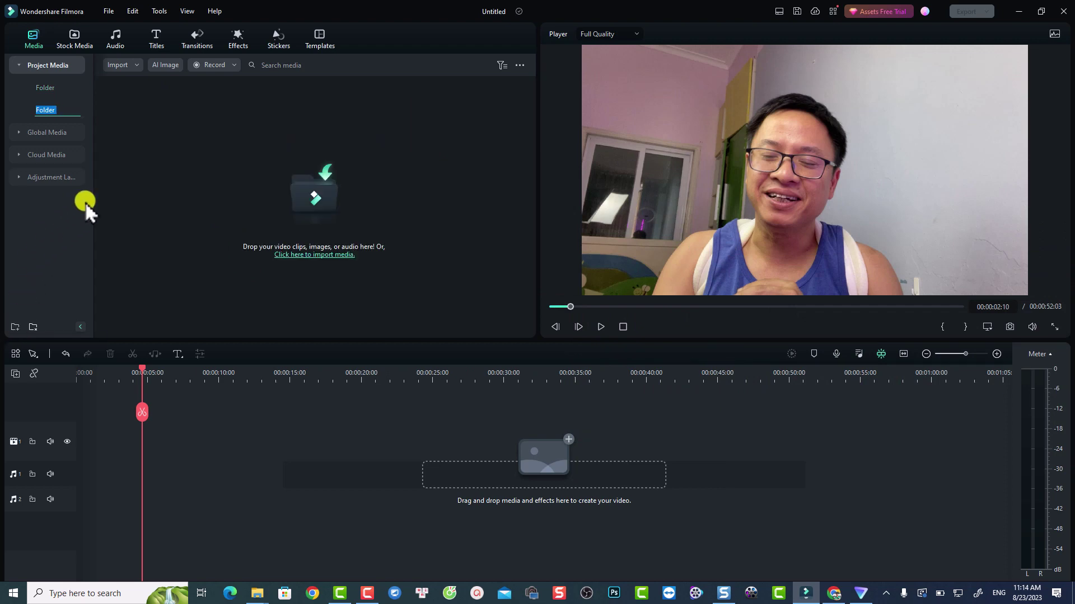
type("iphone")
key("Return")
- Start an import from the Apple iPhone and stop the device scan once recent files are listed
left_click(133, 70)
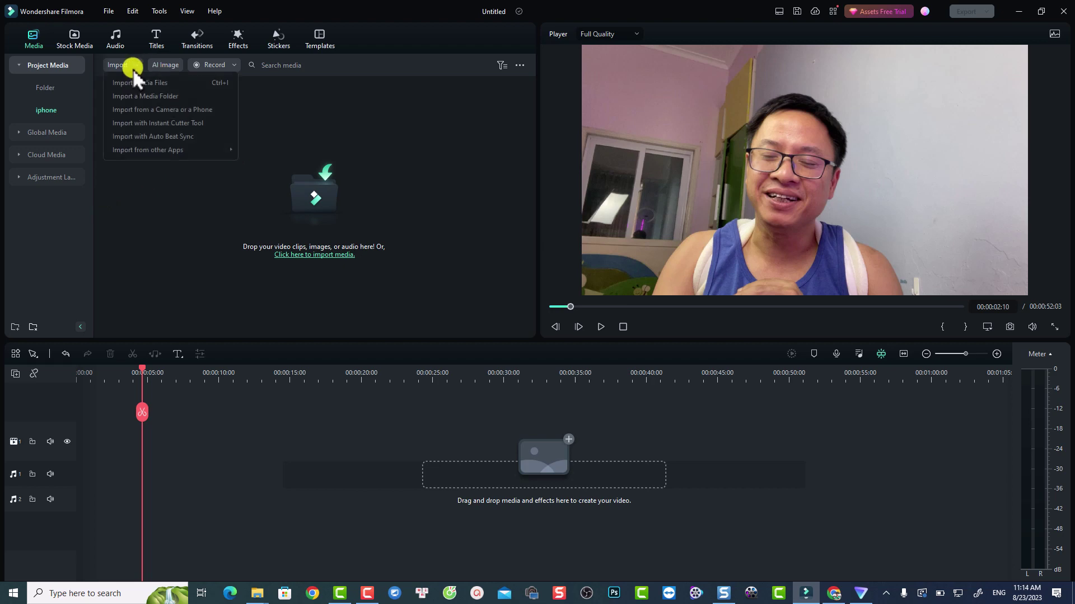
left_click(146, 110)
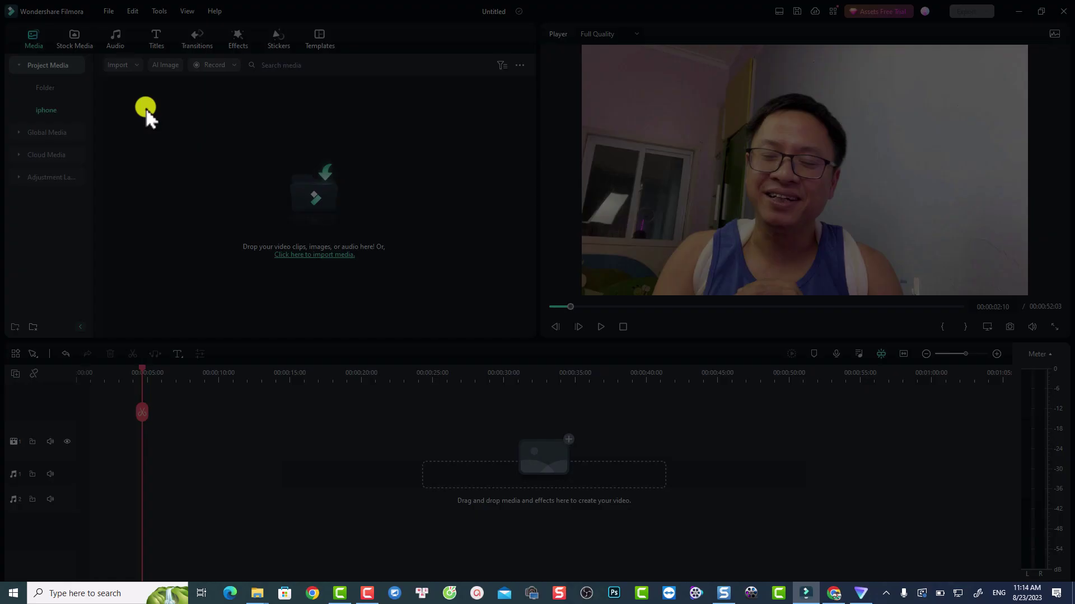
left_click(473, 177)
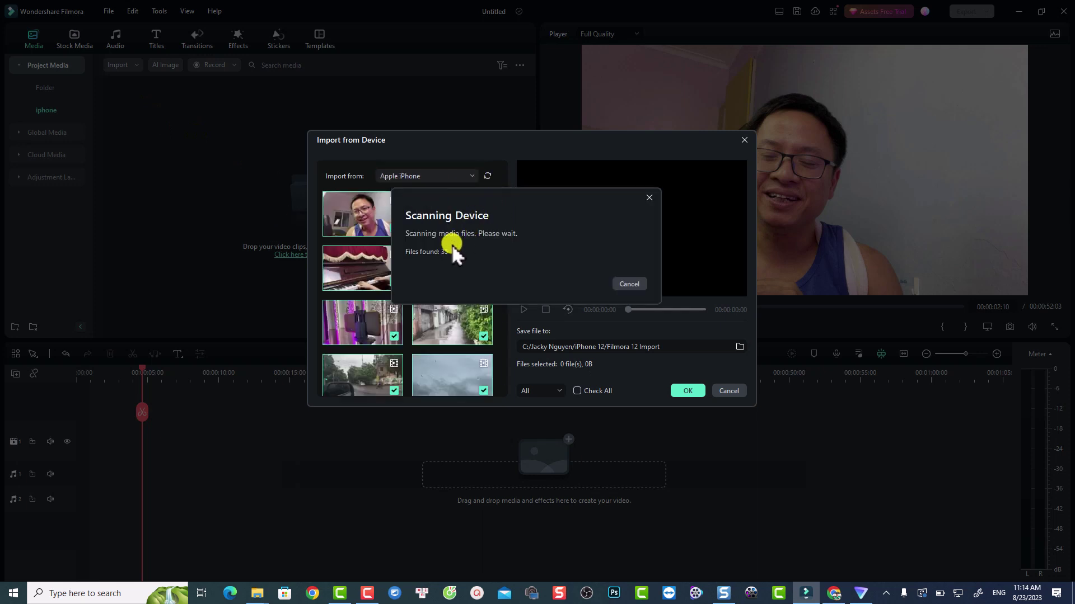
left_click(630, 284)
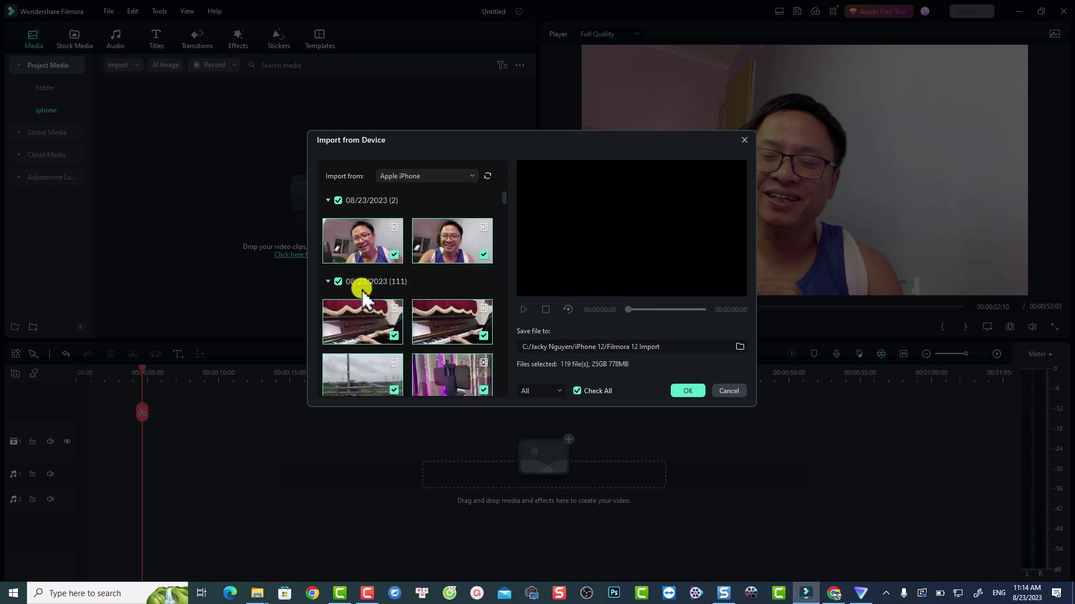
- Deselect and collapse the 08/22/2023 and 08/19/2023 groups in the iPhone import list
scroll(428, 313, "down", 5)
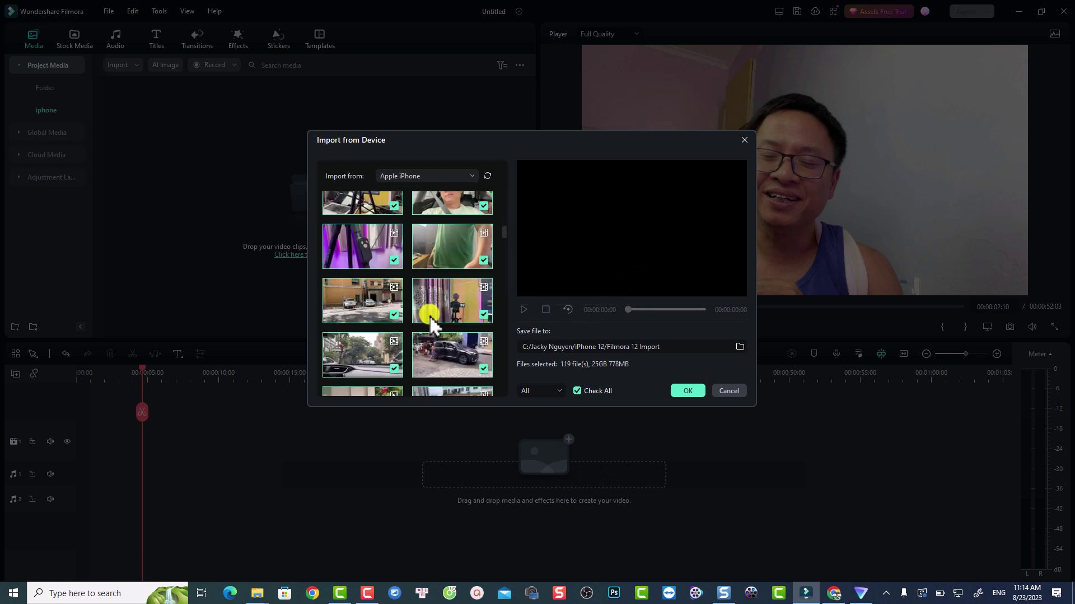
scroll(431, 320, "up", 5)
left_click(330, 337)
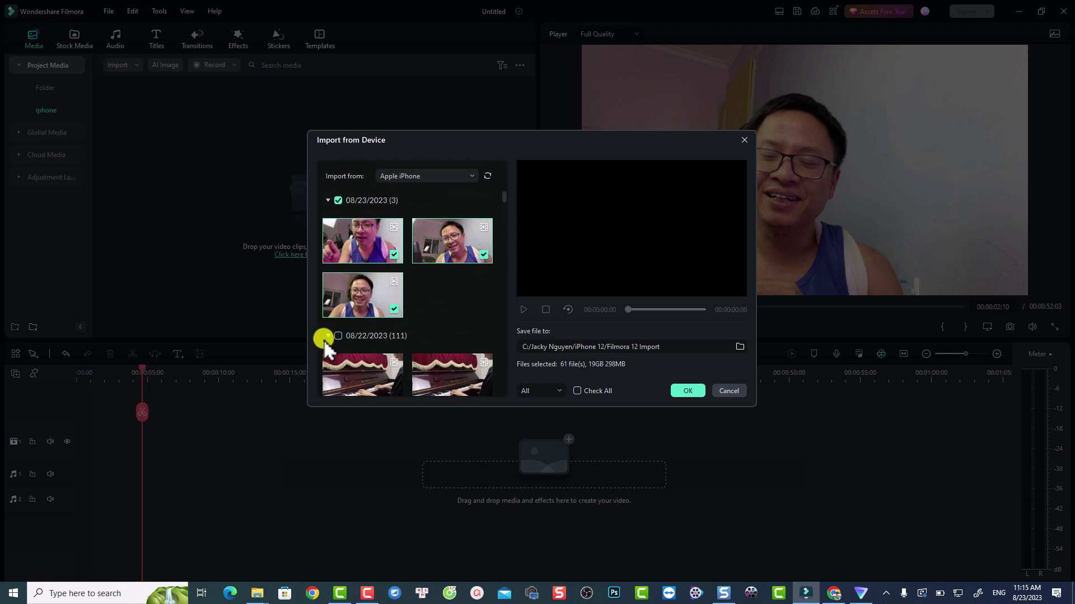
left_click(328, 336)
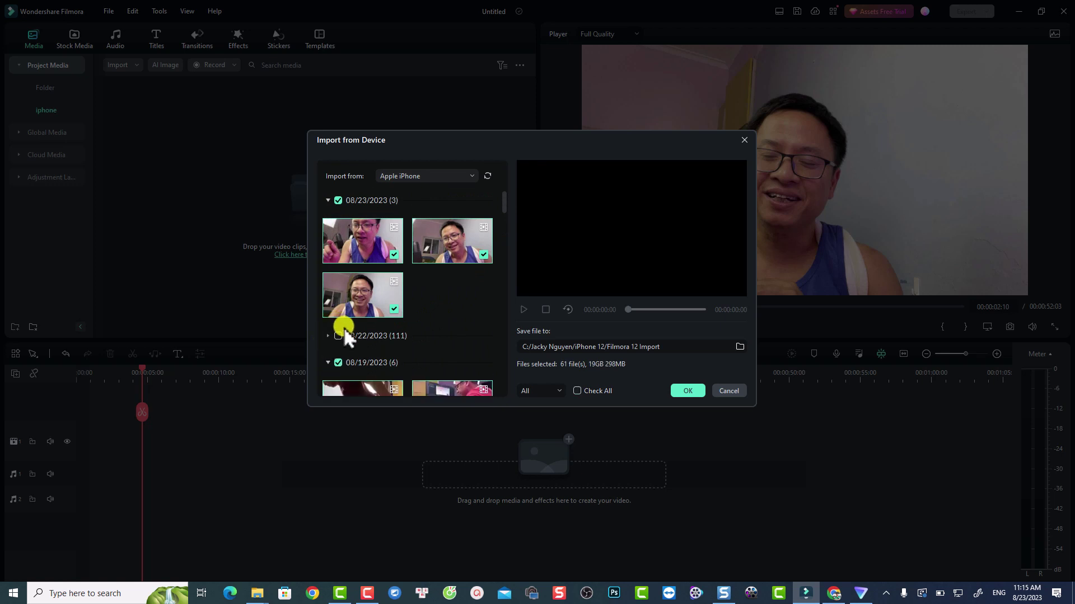
left_click(337, 363)
left_click(328, 363)
- Deselect and collapse the 08/13/2023, 08/10/2023 and 08/01/2023 groups in the iPhone import list
scroll(343, 367, "down", 3)
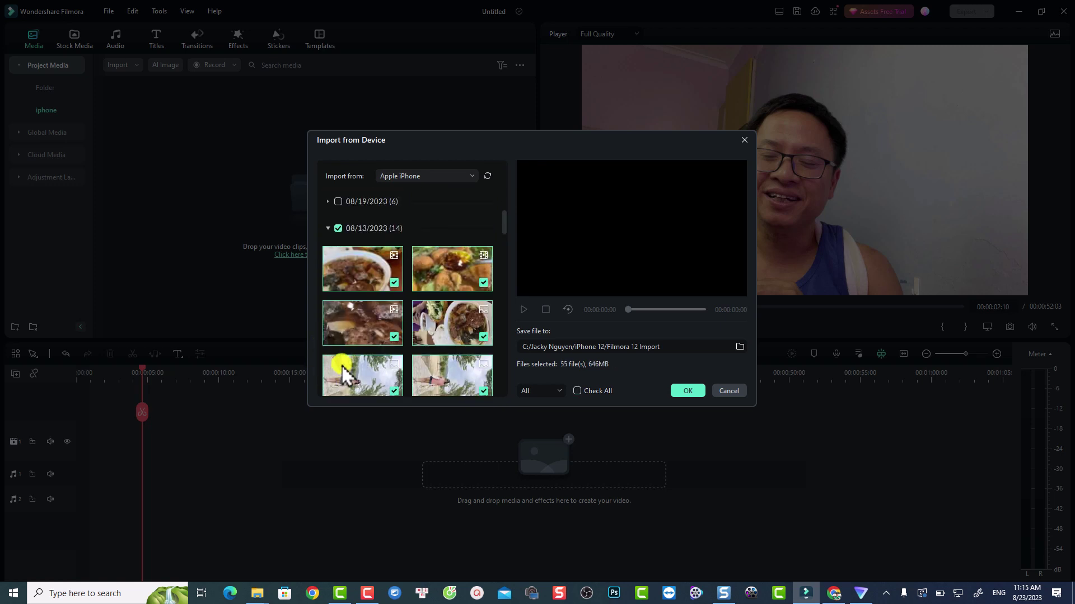
left_click(337, 229)
left_click(328, 228)
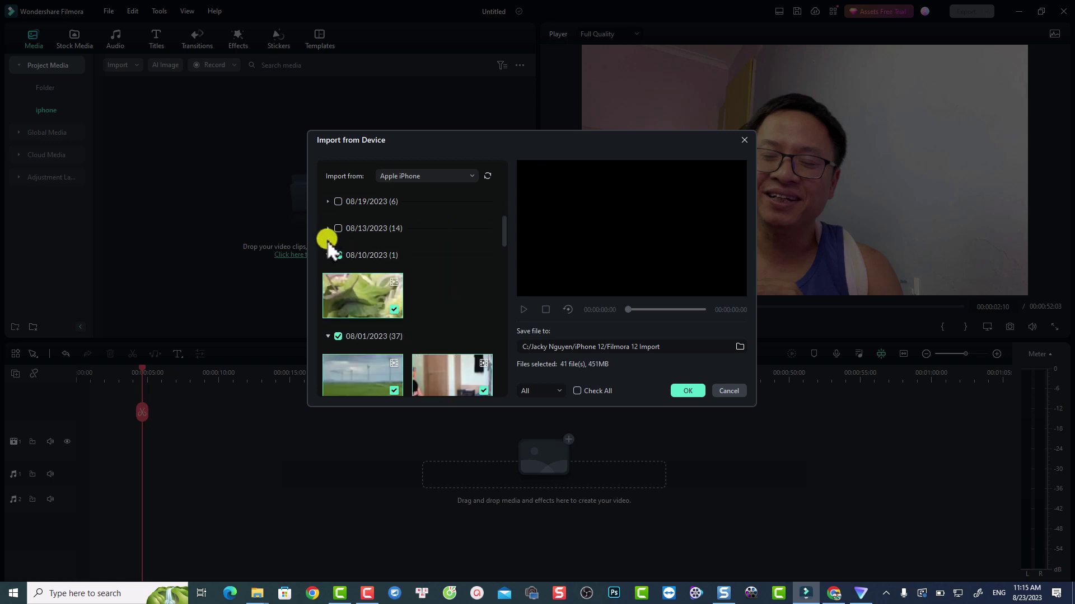
left_click(337, 255)
left_click(328, 255)
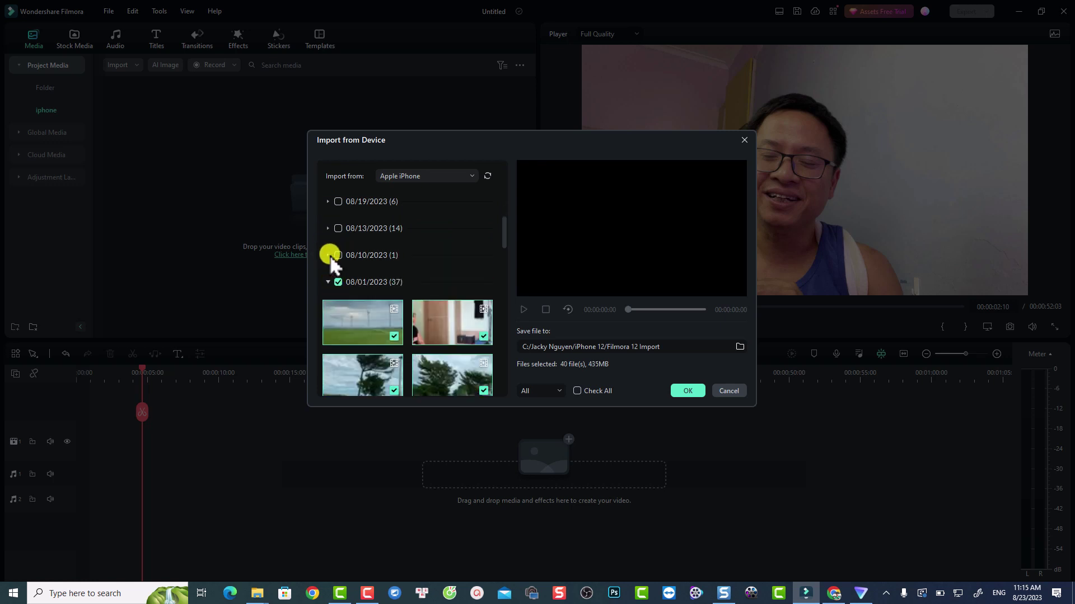
left_click(337, 282)
left_click(328, 282)
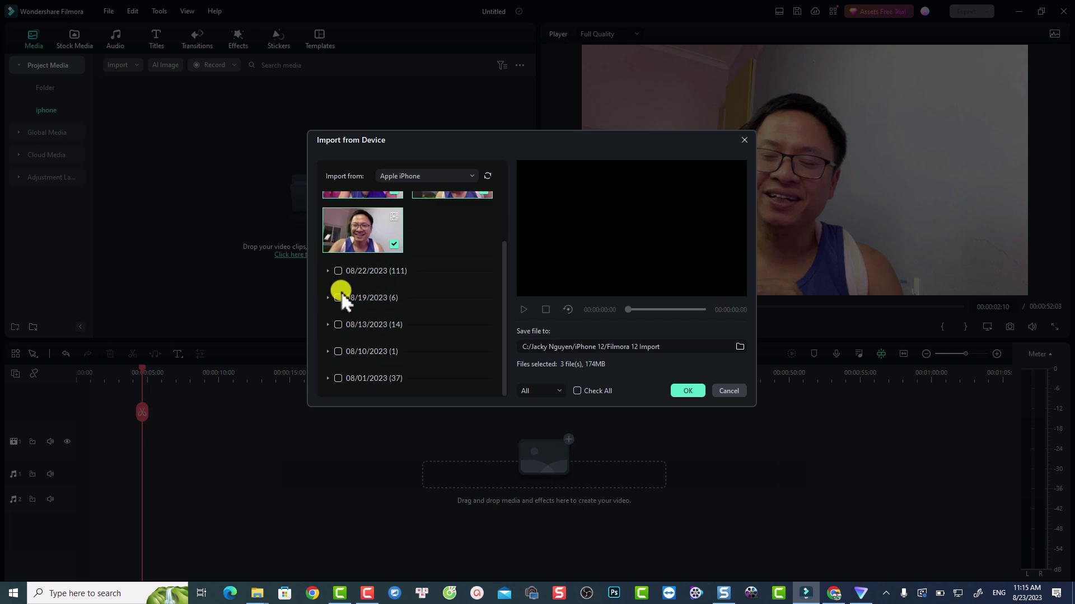
- Preview a clip from 08/23/2023 and import that date's three iPhone videos into the "iphone" folder
scroll(437, 319, "up", 2)
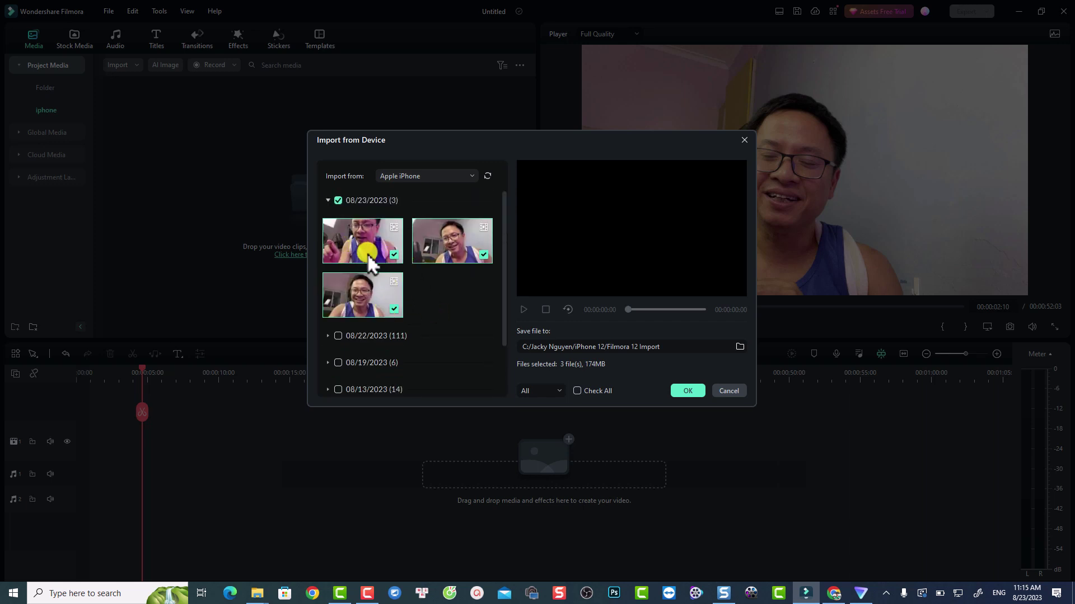
left_click(482, 258)
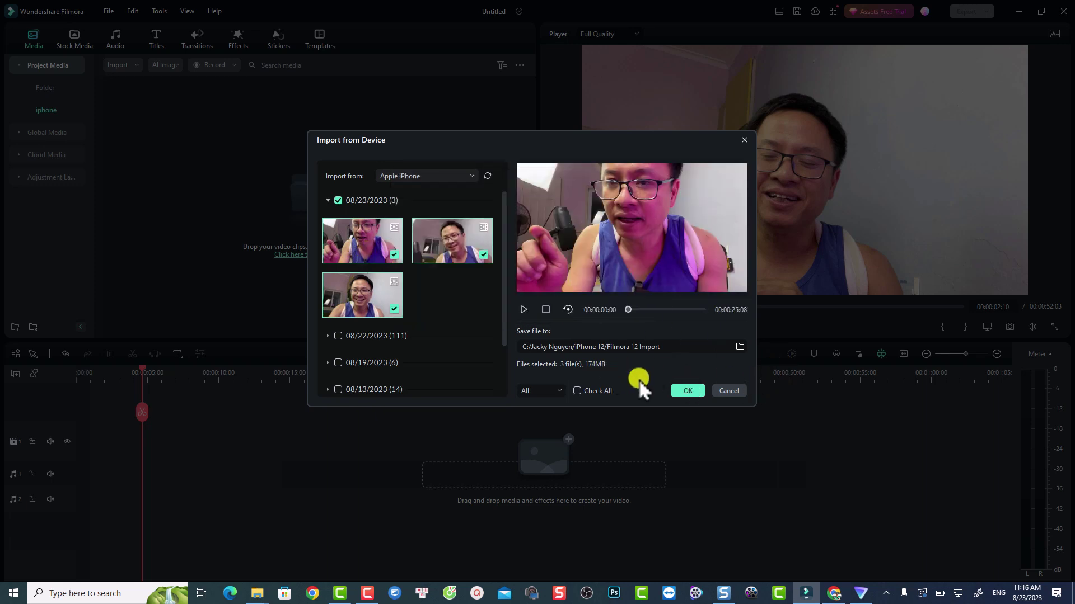
left_click(688, 391)
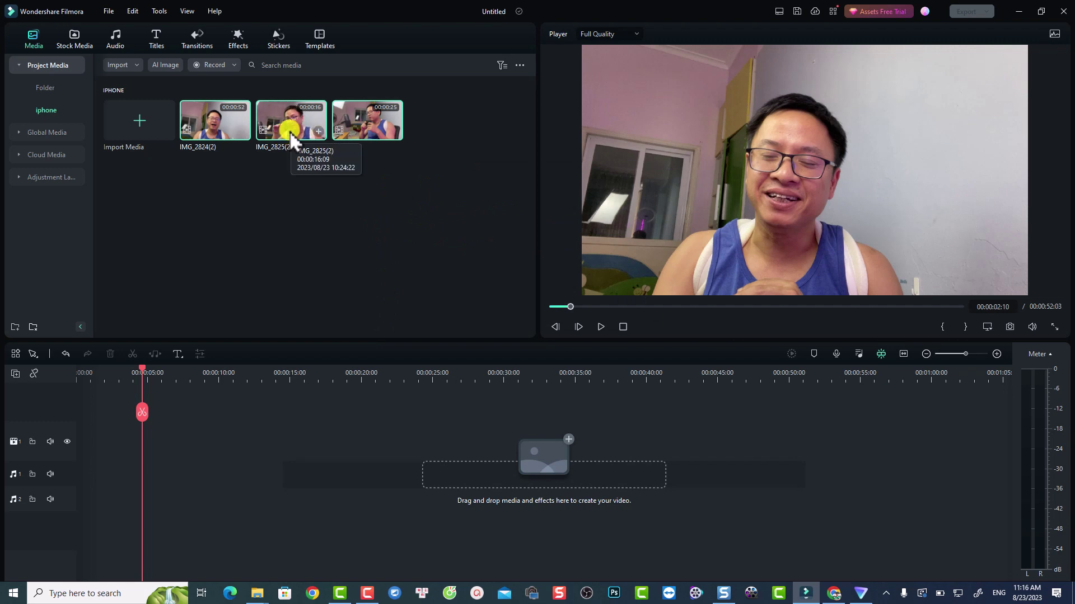
- Add MVI_8801 from the default project folder to the start of the Video 1 track
left_click(300, 198)
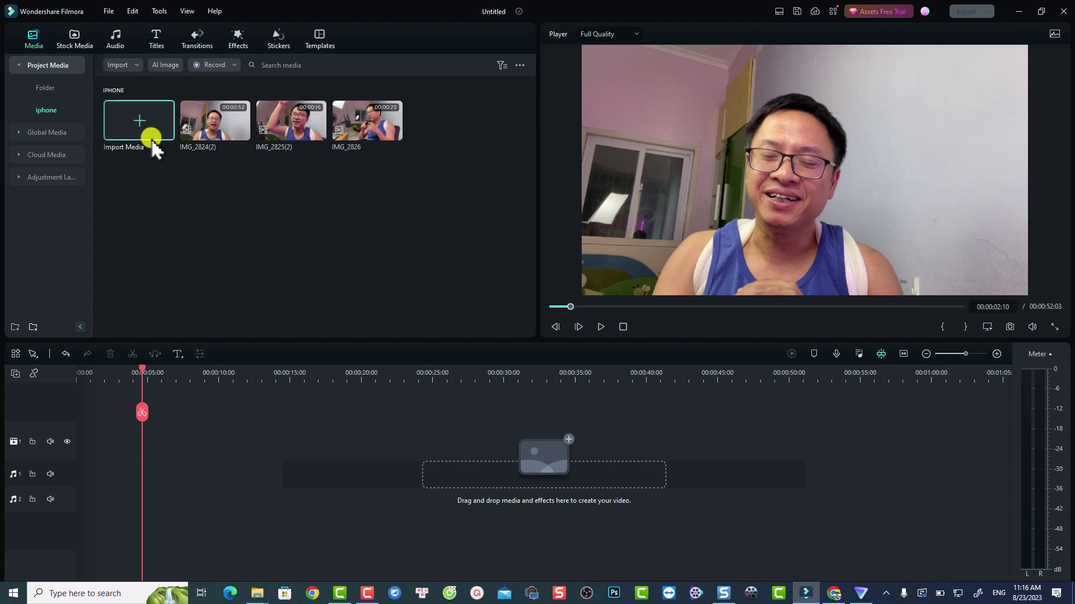
left_click(49, 85)
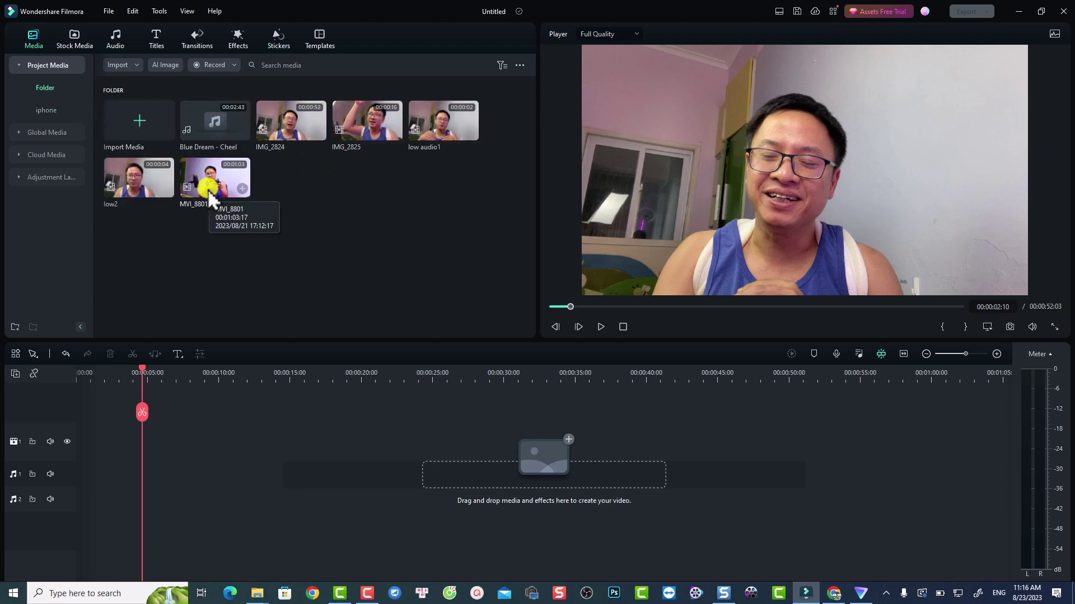
left_click_drag(207, 189, 82, 493)
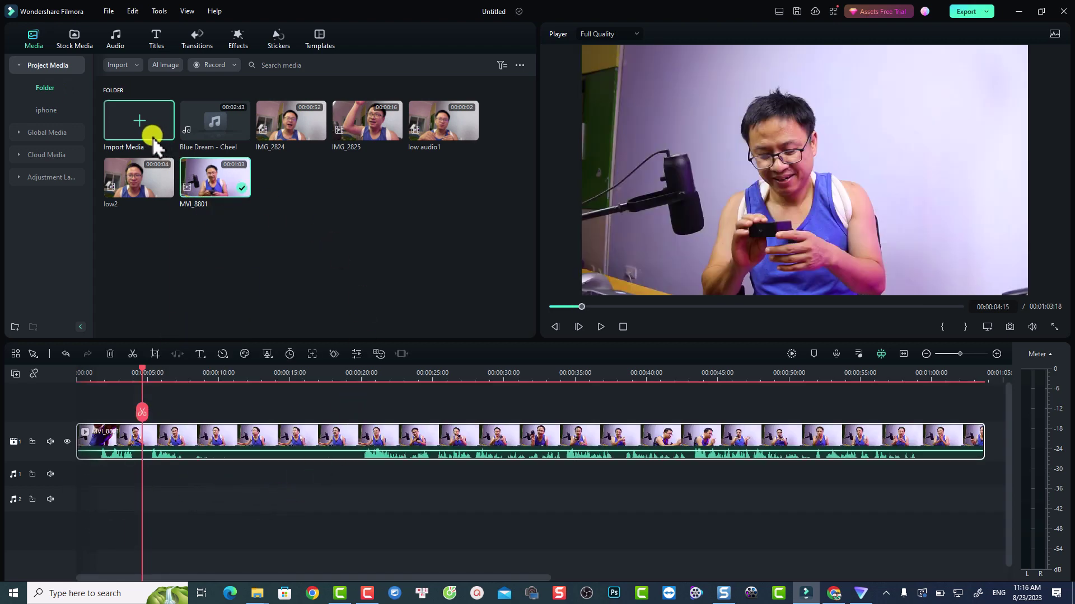
- Preview the clip IMG_2825(2) from the "iphone" folder in the player
left_click(43, 111)
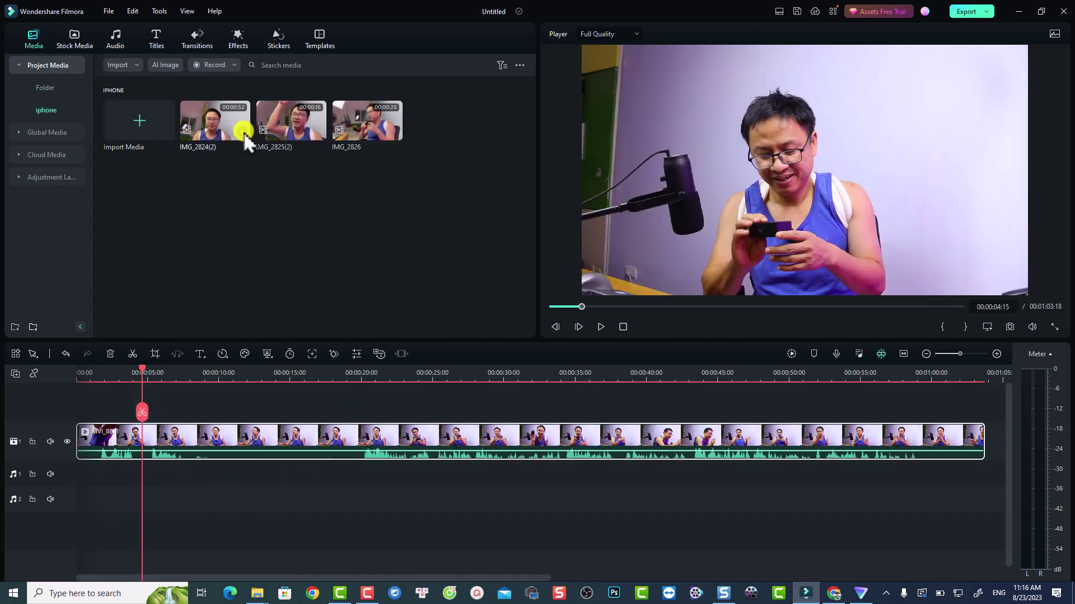
left_click(291, 137)
key("space")
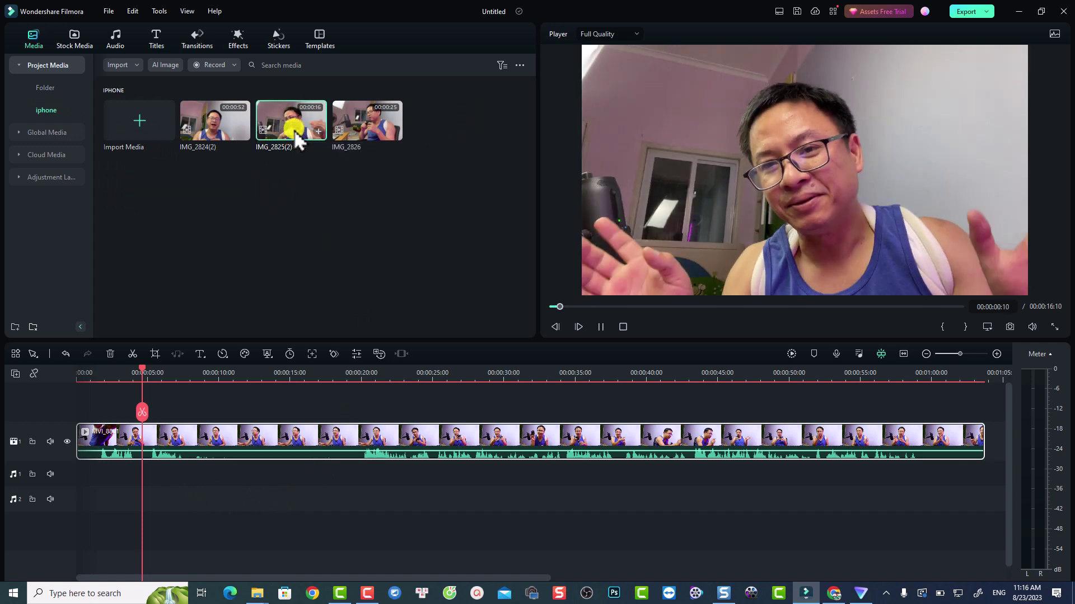
- Place IMG_2826 on the Video 2 track starting at about 4 seconds, mute Video 1, and play back the iPhone footage
left_click(367, 129)
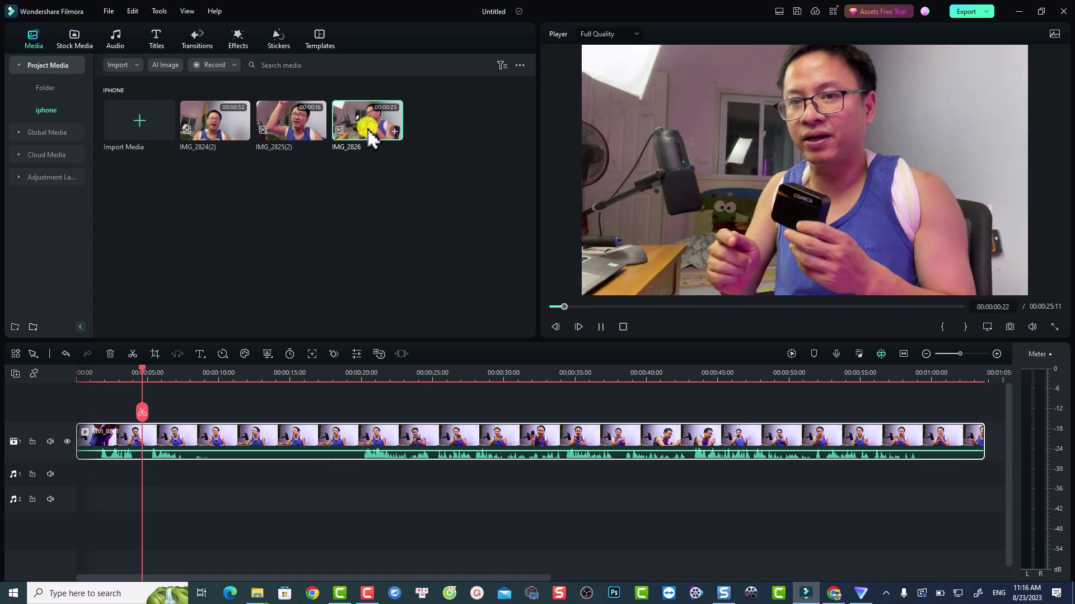
key("space")
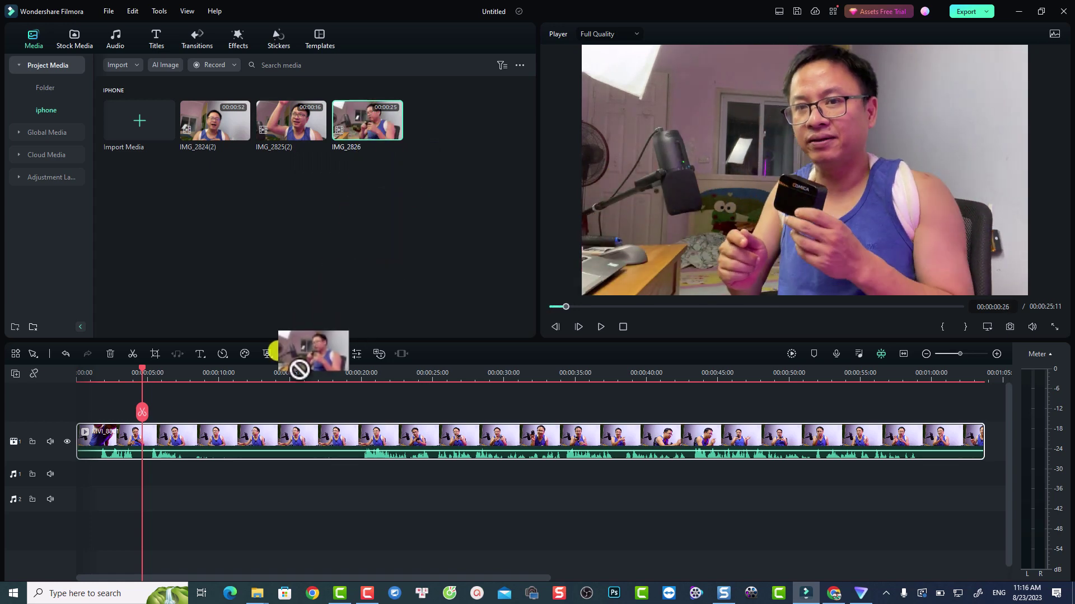
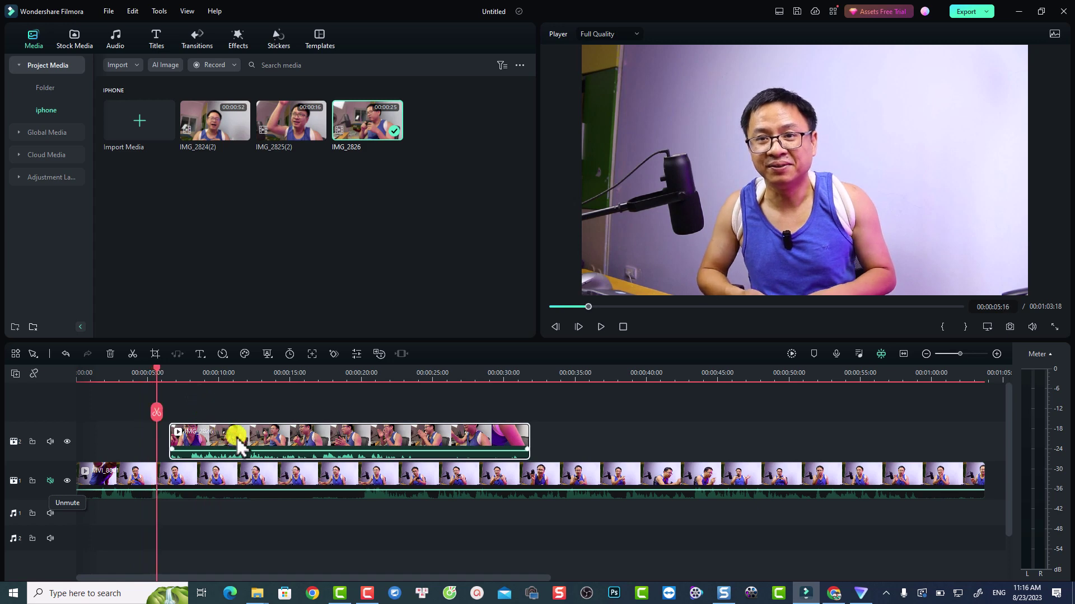
left_click_drag(239, 444, 203, 446)
key("space")
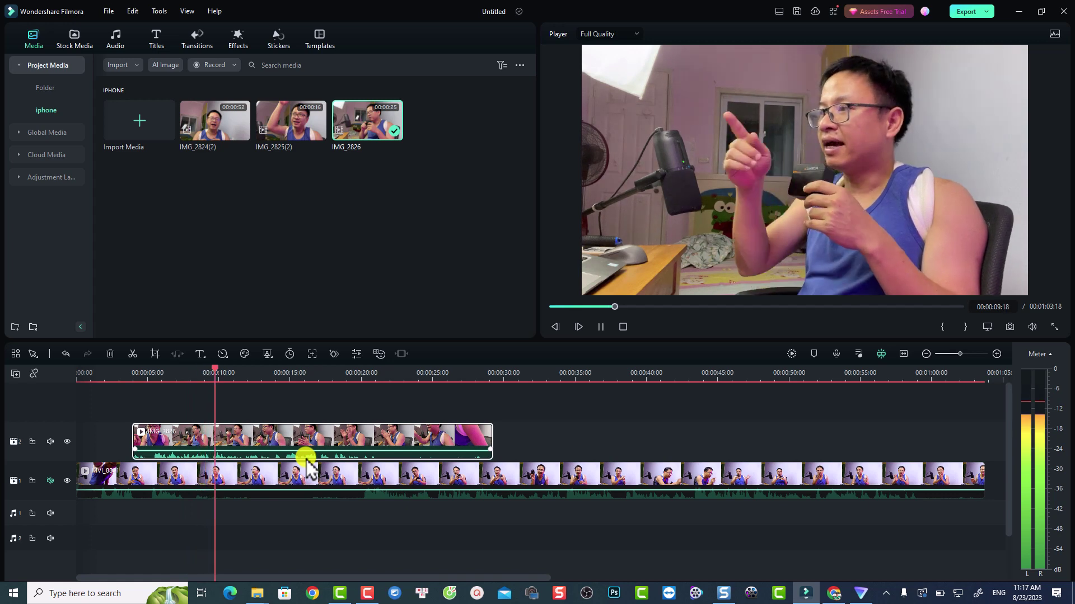
key("space")
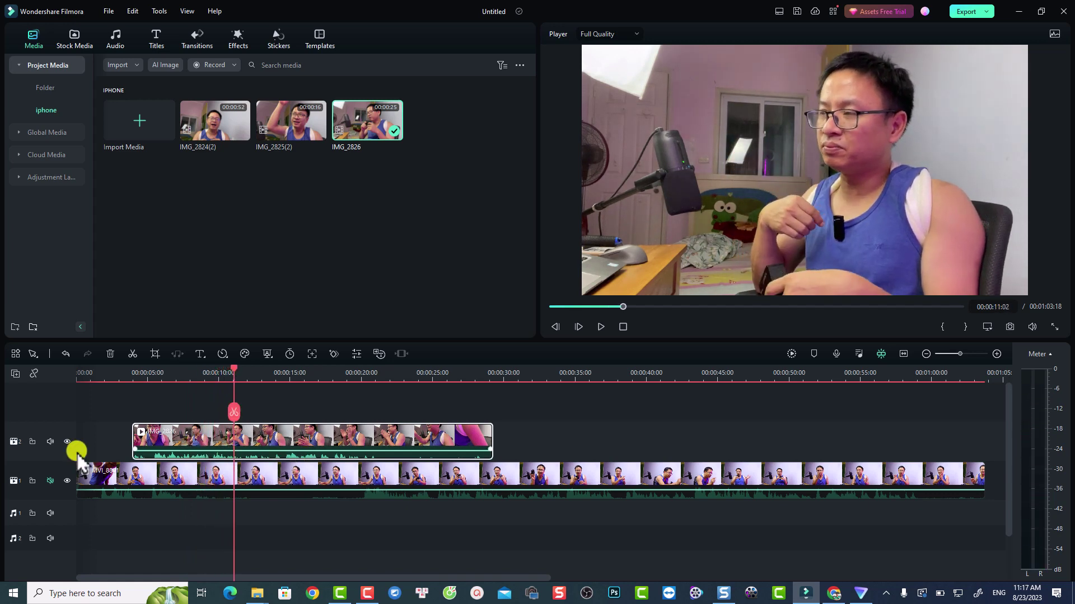
- Mute the Video 2 track, unmute Video 1, and play the timeline from about 20 seconds to hear the camera audio
left_click(51, 441)
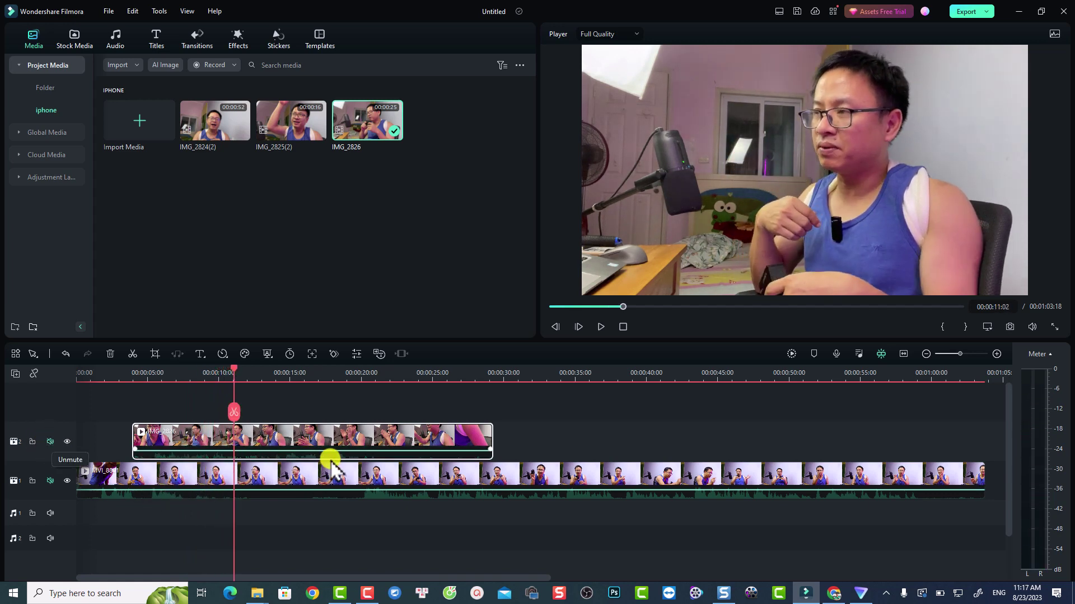
left_click(50, 480)
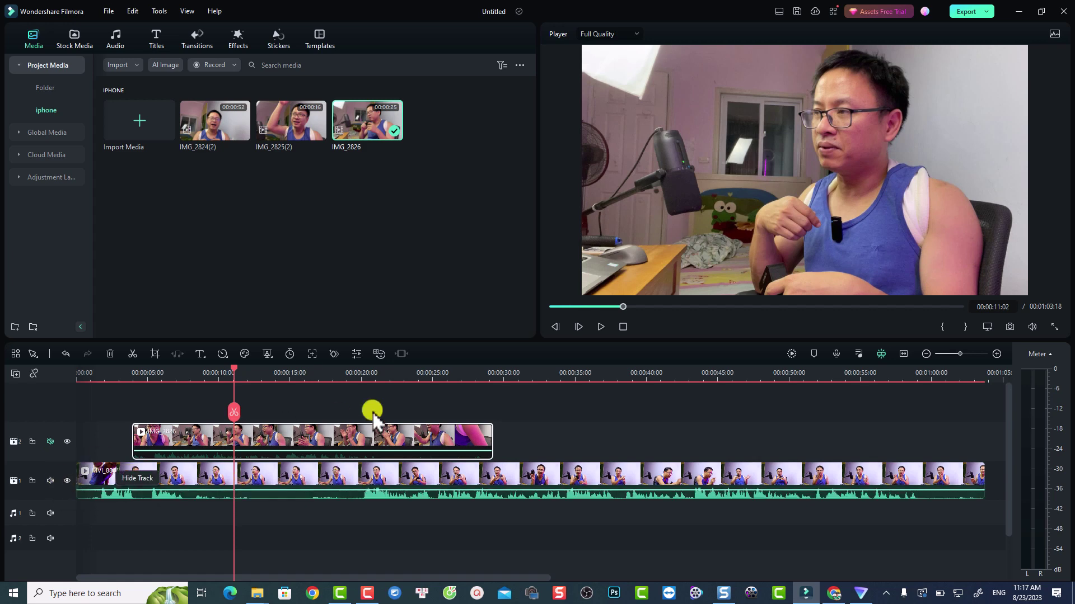
left_click(362, 378)
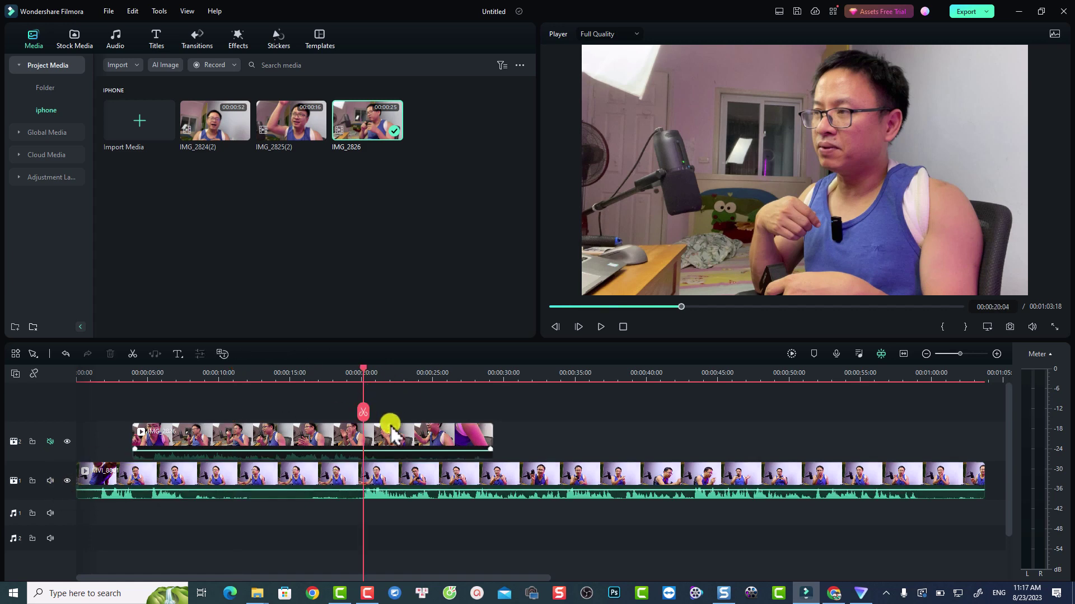
key("space")
left_click(473, 484)
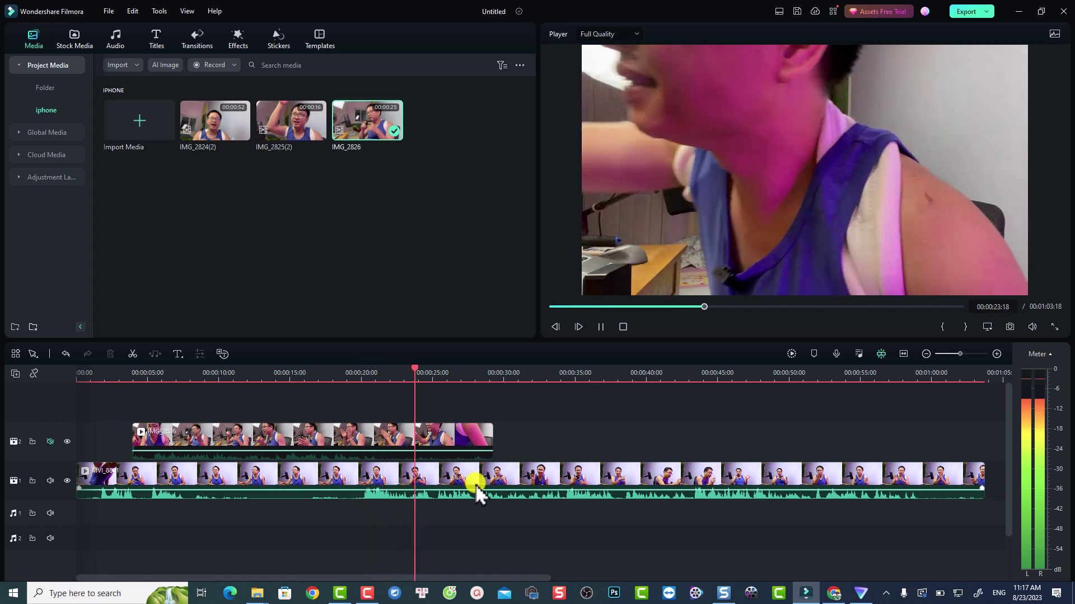
key("space")
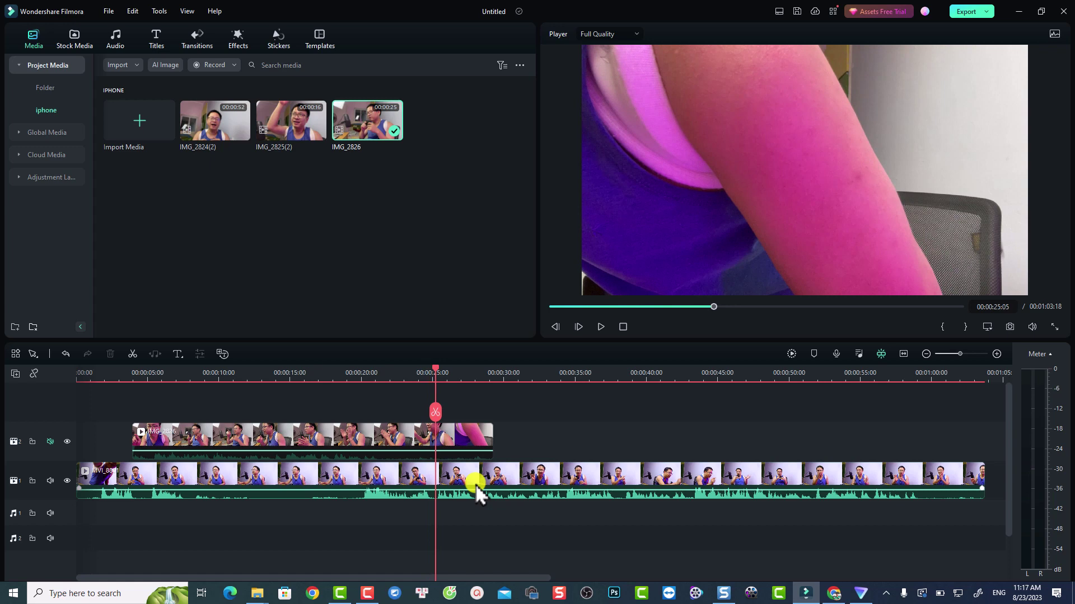
- Detach the audio from the IMG_2826 clip on the Video 2 track
left_click(352, 442)
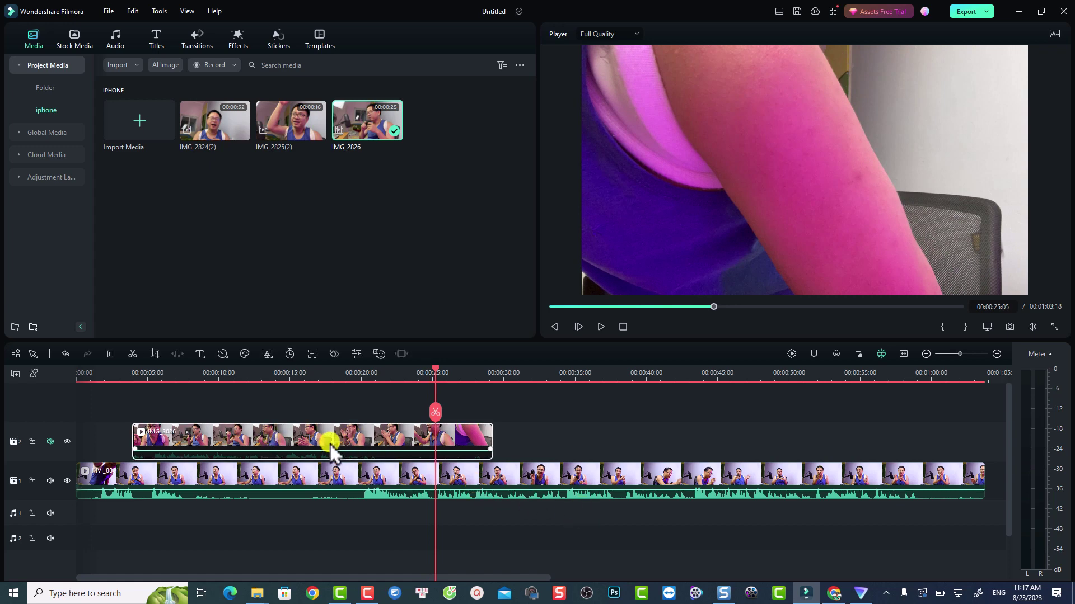
right_click(331, 446)
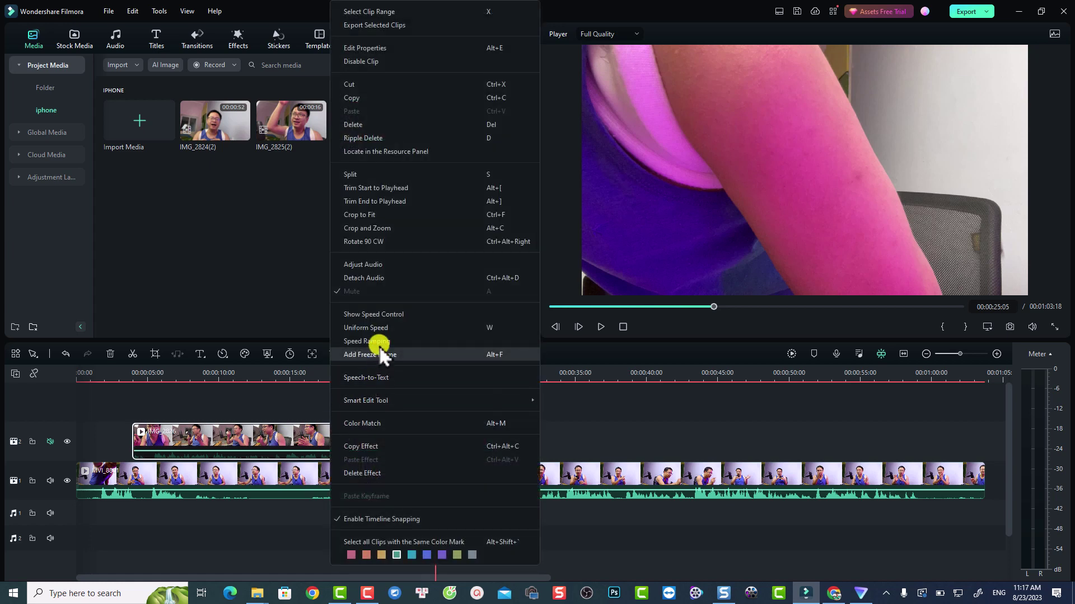
left_click(363, 278)
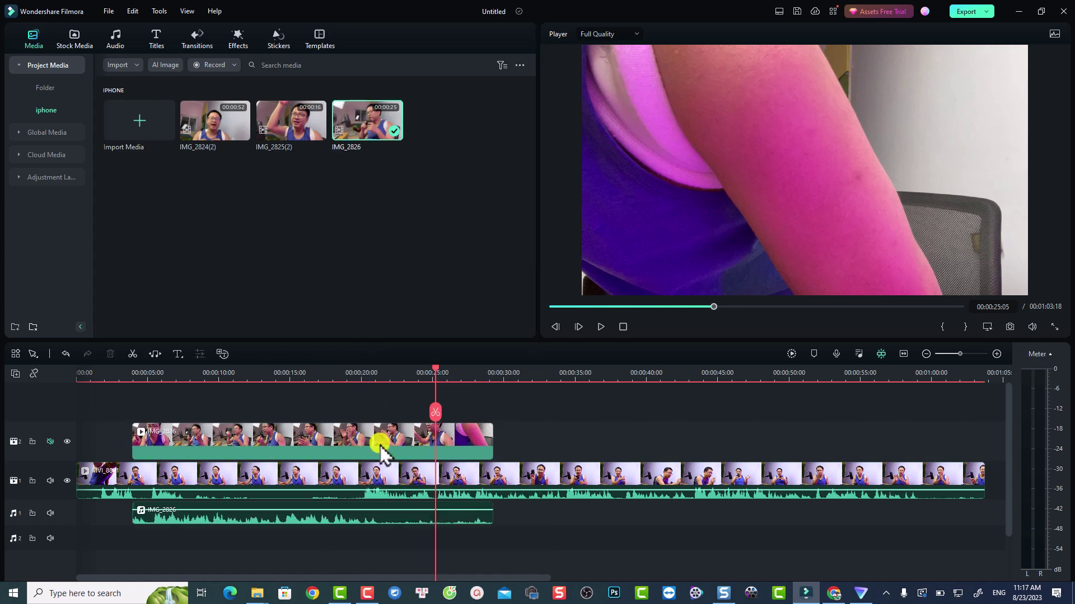
- Synchronize the detached IMG_2826 audio with the MVI_8801 clip using Auto Synchronization
left_click(326, 515)
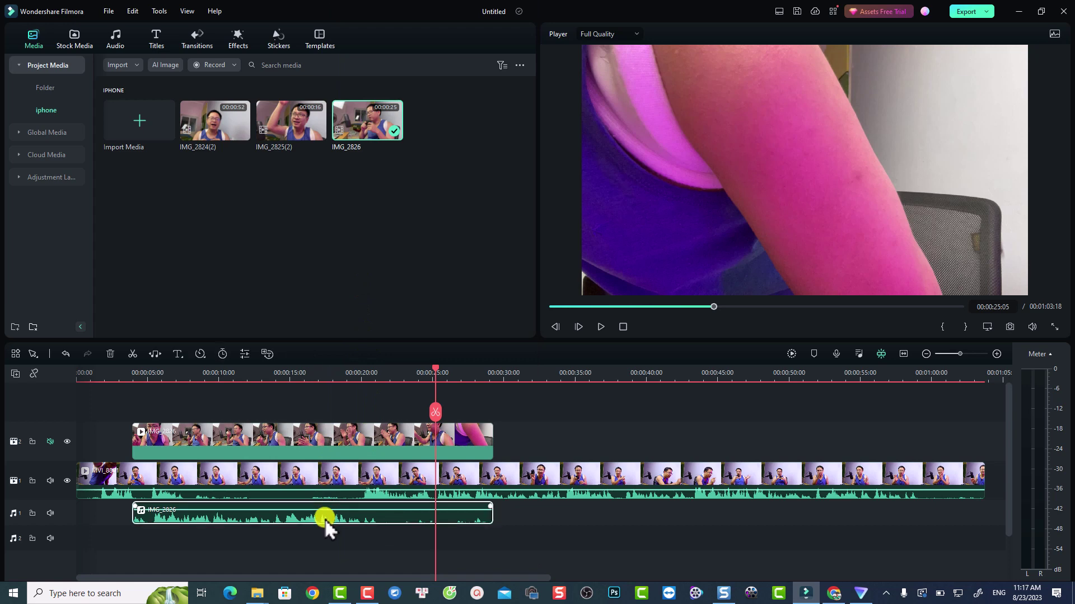
left_click(384, 485)
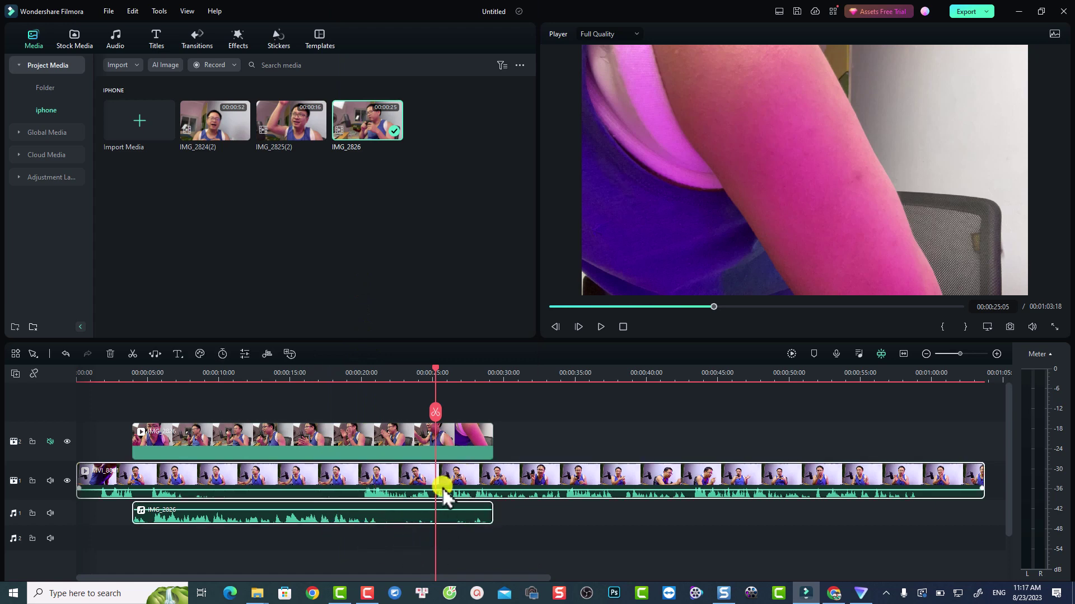
right_click(406, 492)
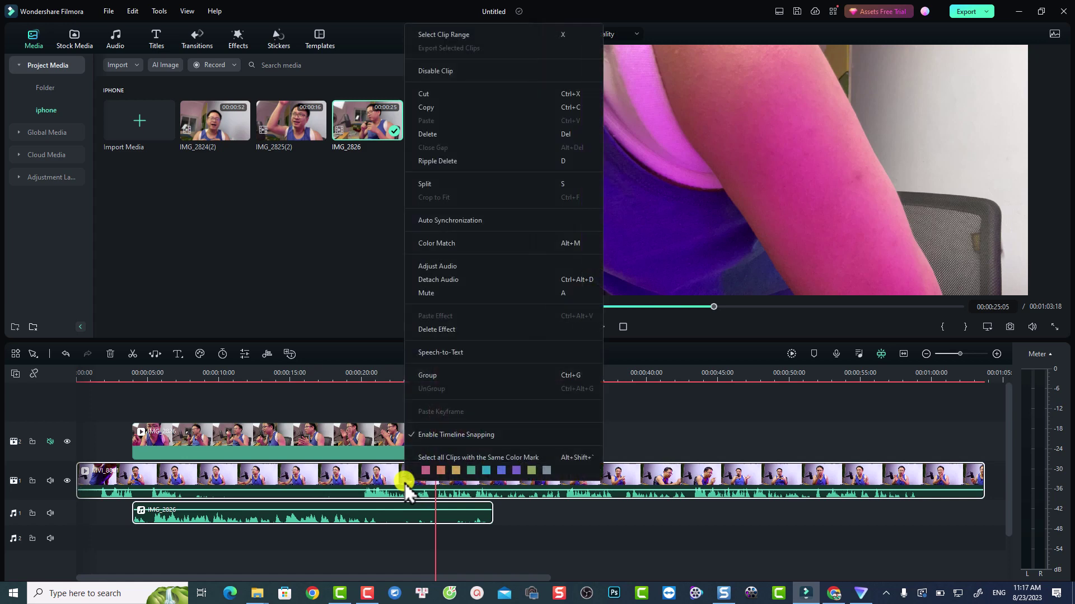
left_click(446, 226)
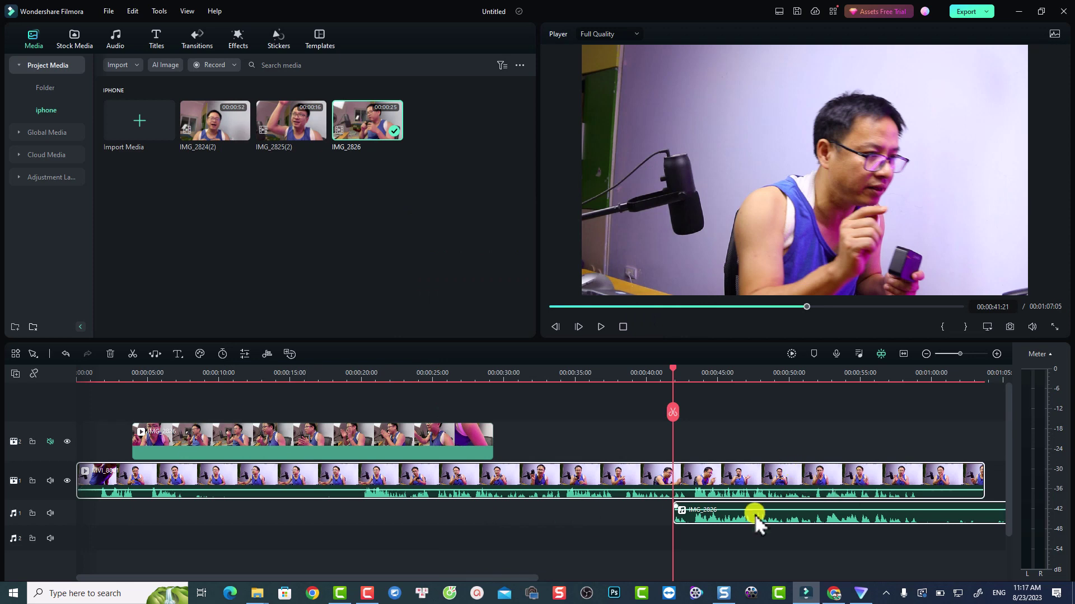
- Align the IMG_2826 video with the start of its synchronized audio at 00:00:41:21, and mute the Audio 1 track
left_click(268, 451)
left_click_drag(267, 445, 811, 443)
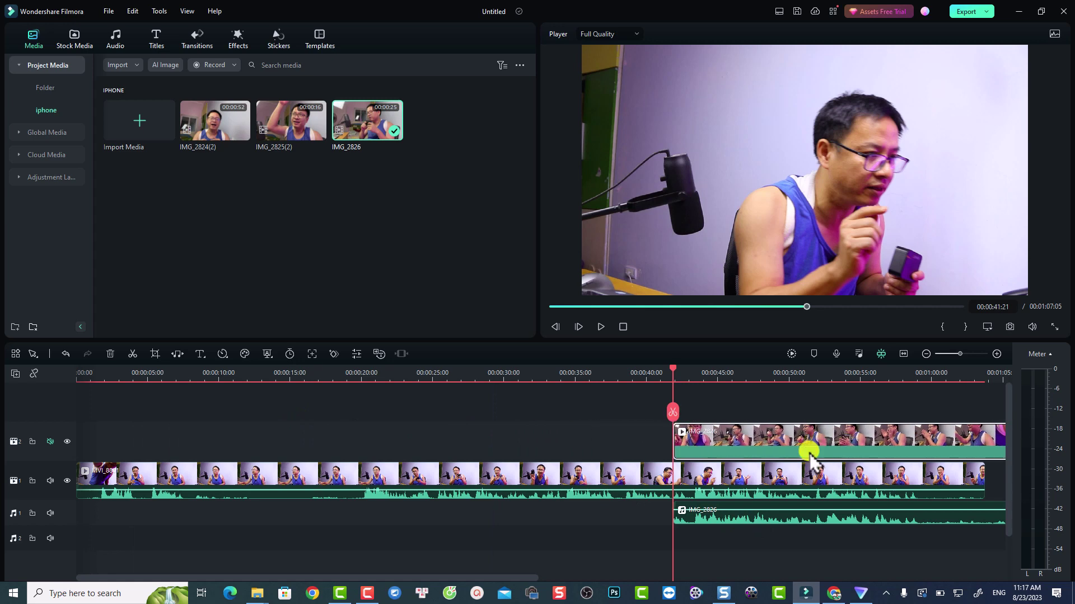
left_click(742, 522)
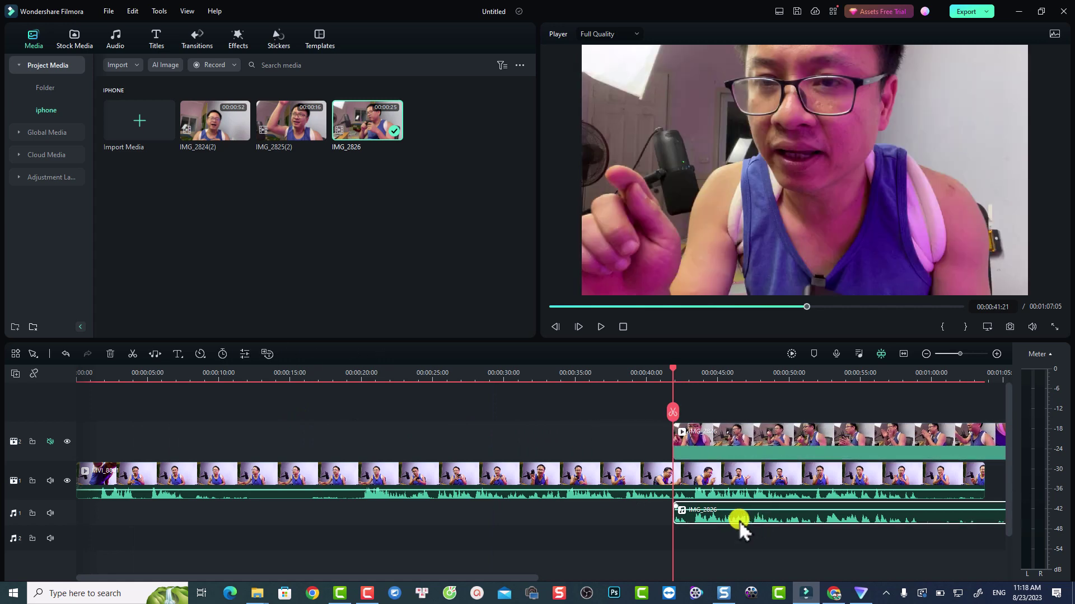
left_click(50, 514)
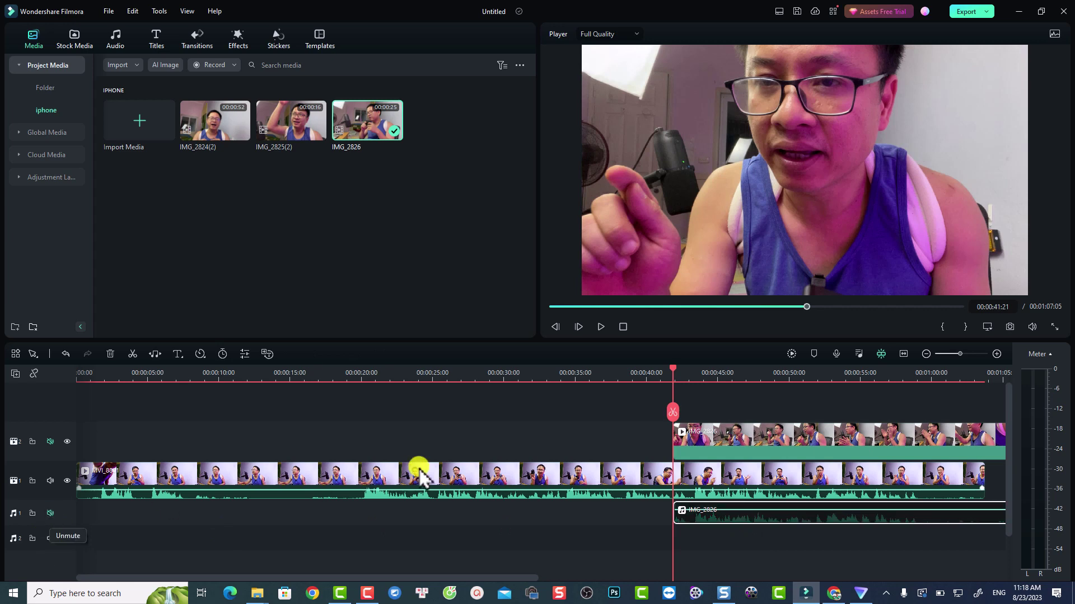
- Split the IMG_2826 video at 00:00:46:20 and disable the part after the cut
left_click(639, 377)
key("space")
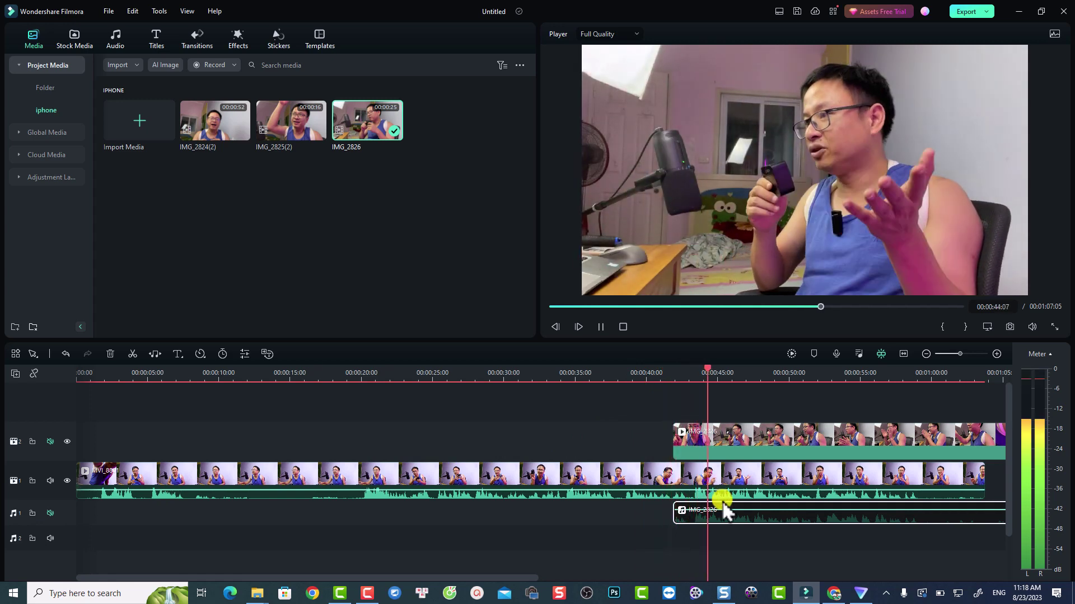
key("space")
left_click(761, 454)
key("ctrl+b")
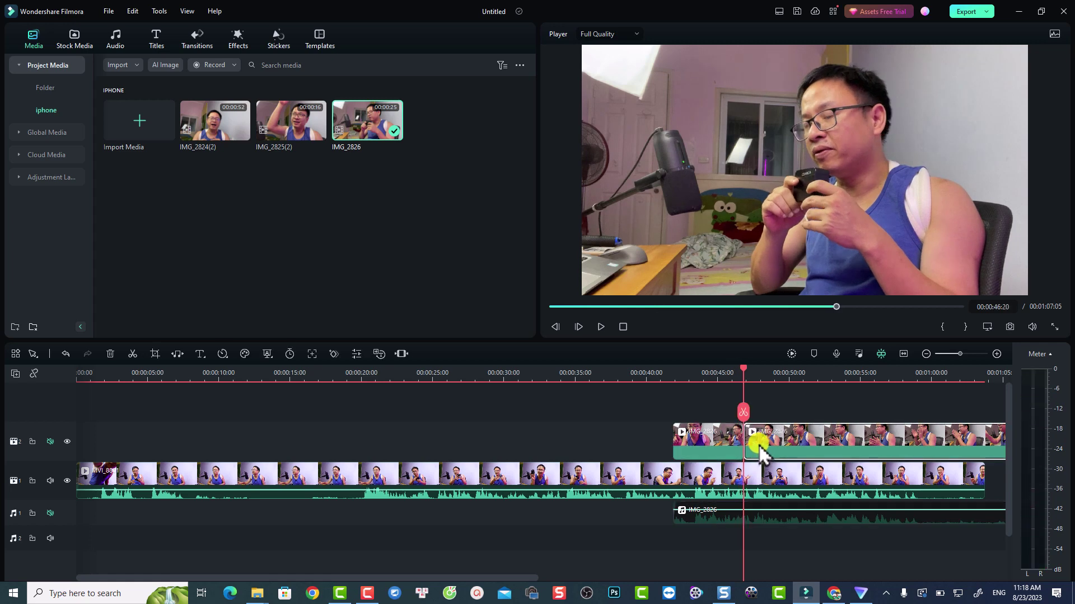
right_click(764, 452)
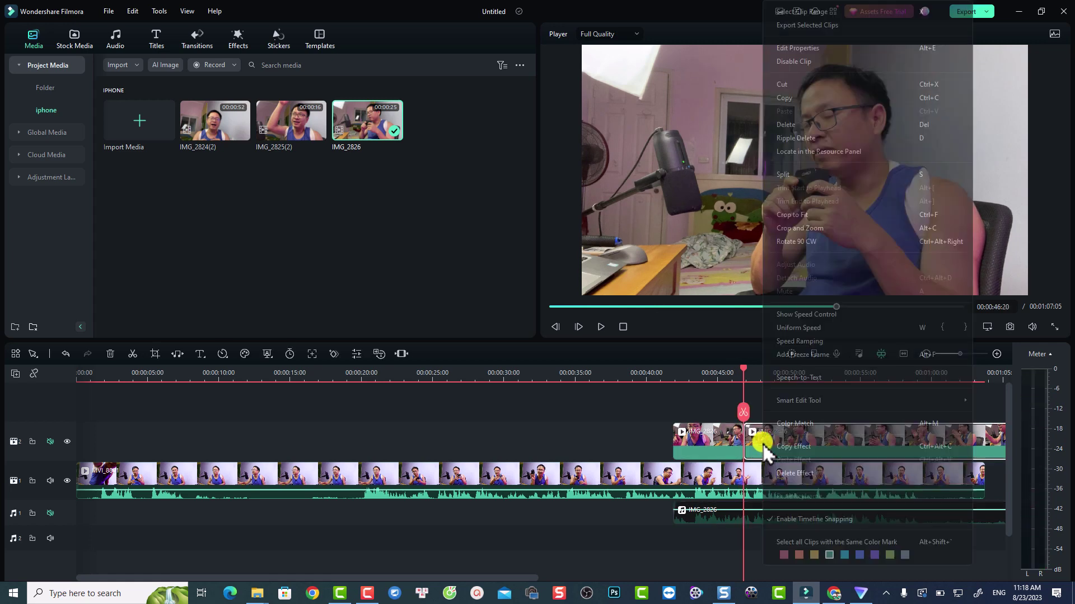
left_click(806, 77)
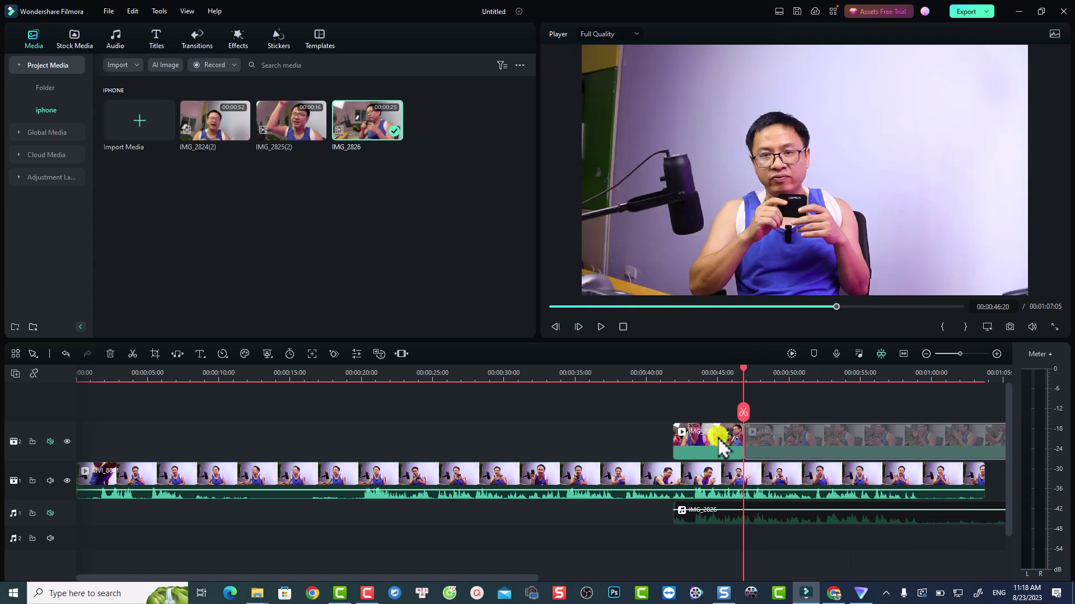
- Play through the camera switch, split the disabled IMG_2826 part at about 53 seconds, and enable the portion after the cut
left_click(698, 382)
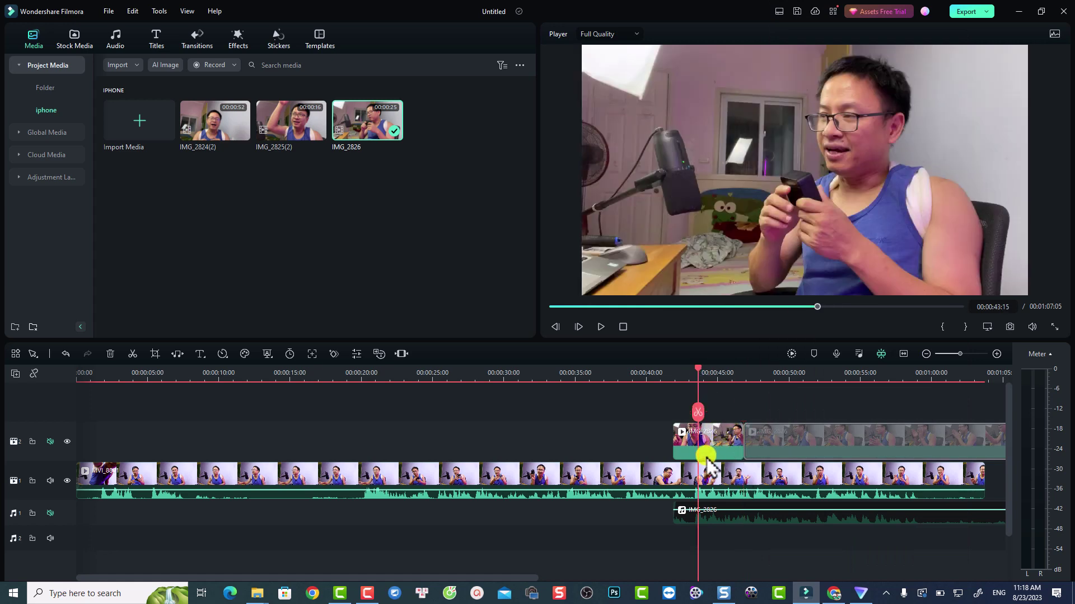
left_click_drag(499, 574, 637, 580)
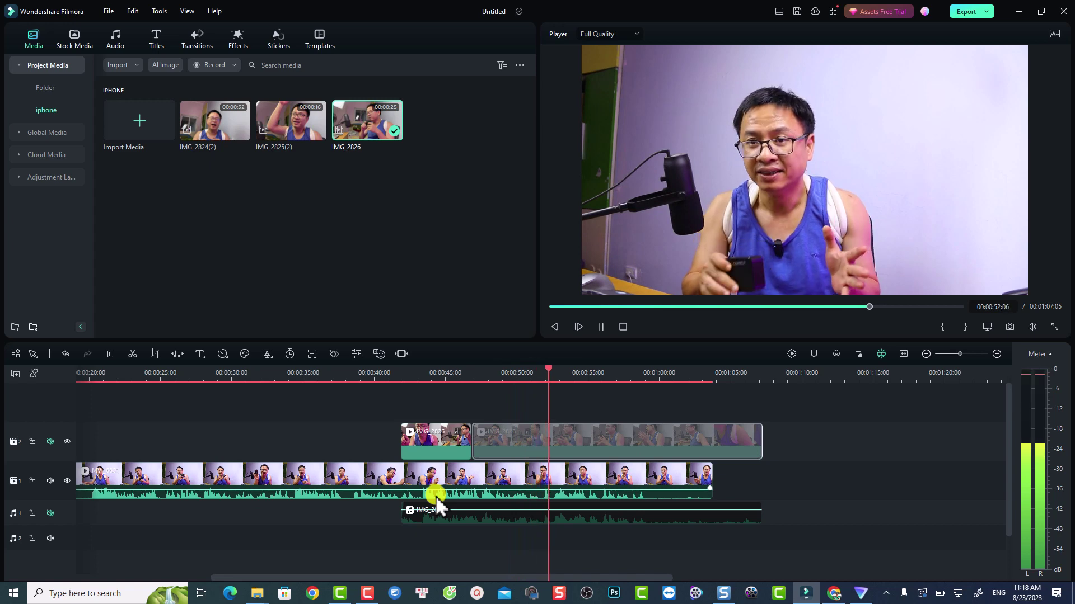
key("space")
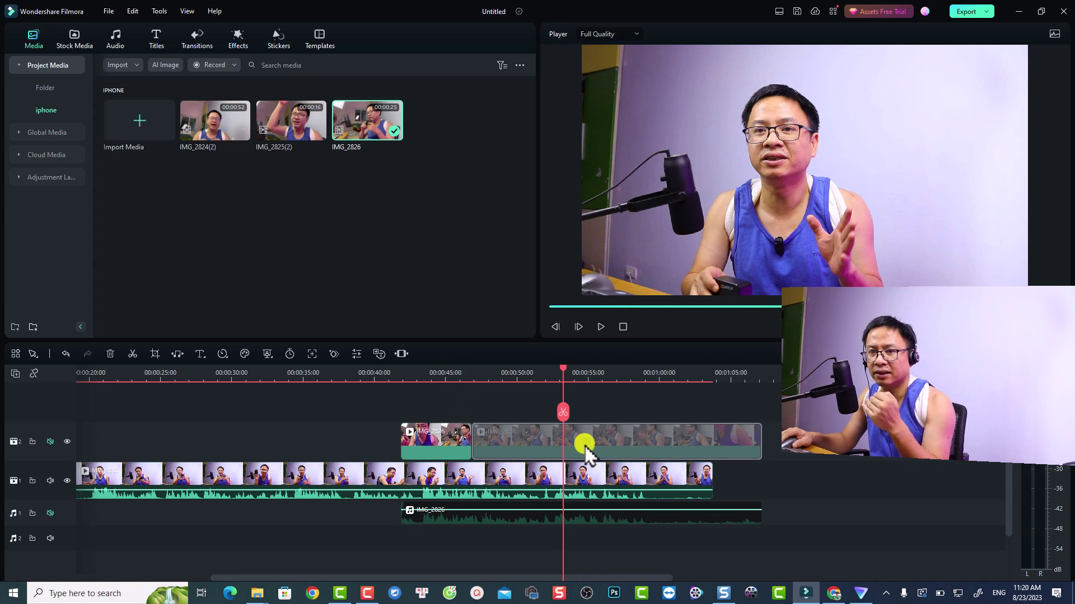
key("ctrl+b")
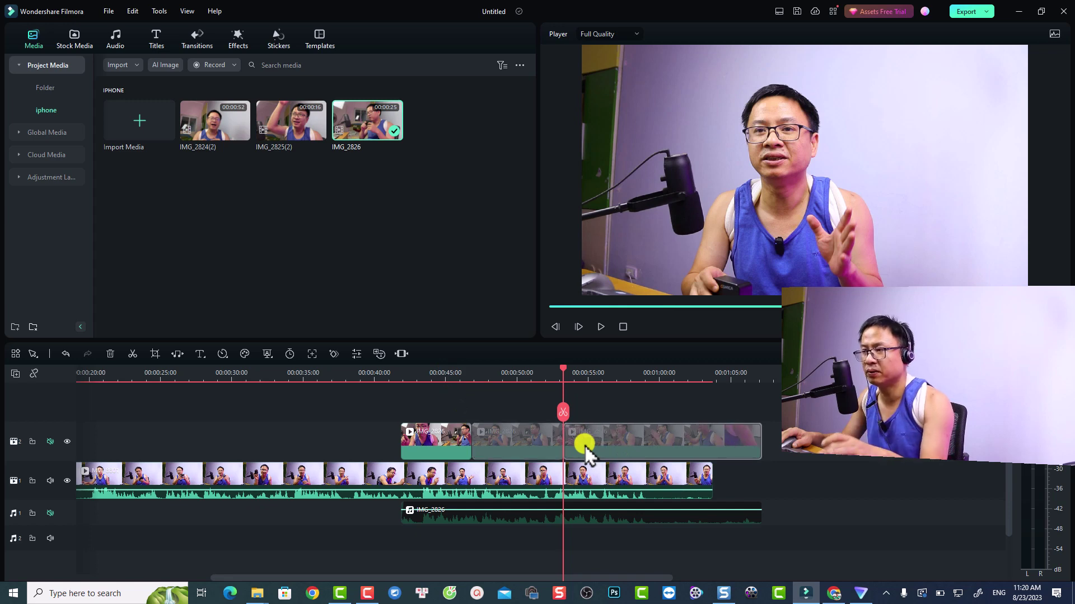
right_click(584, 445)
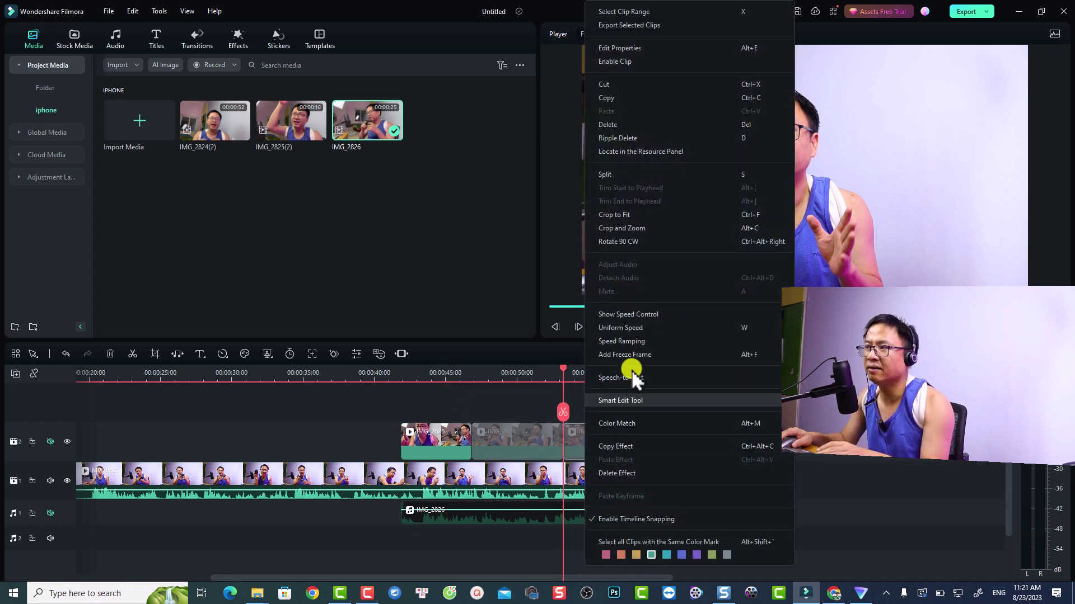
left_click(613, 61)
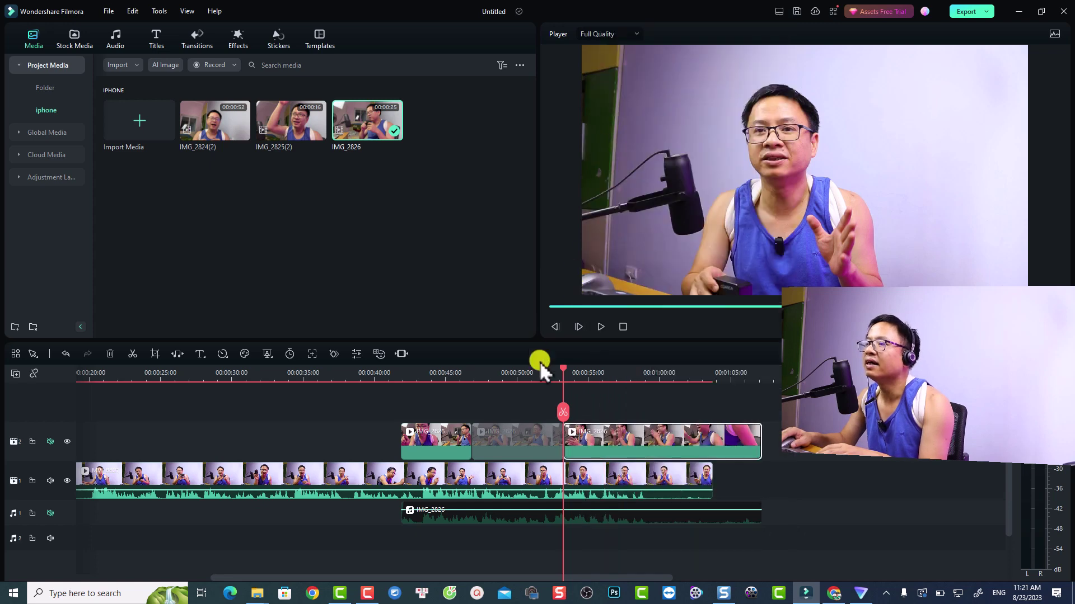
- Split the enabled IMG_2826 portion at about 56 seconds, disable the remainder, and play back the switch to the camera view
left_click(535, 368)
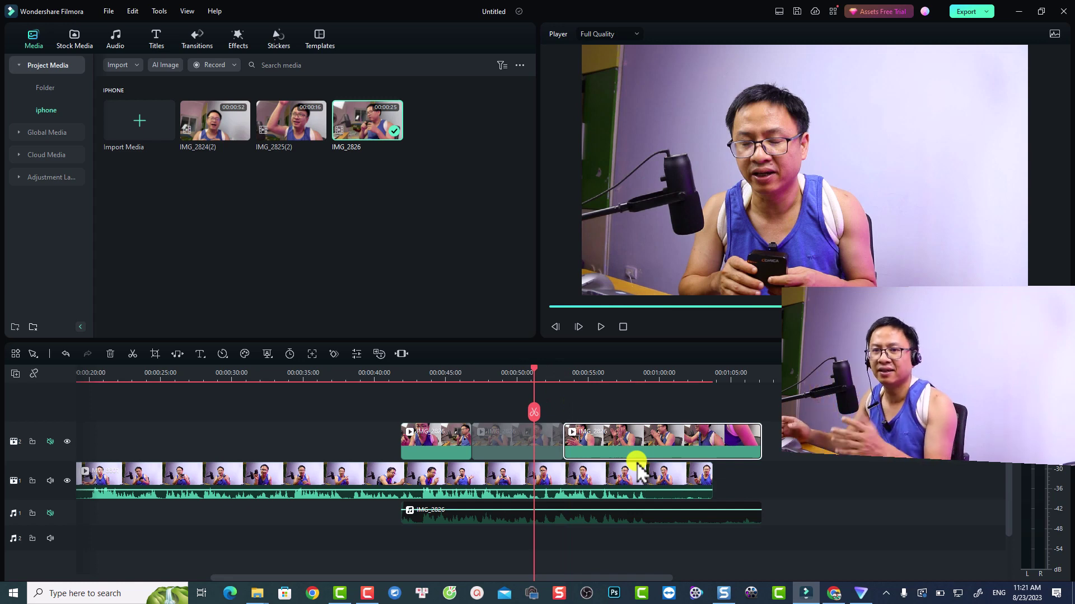
key("space")
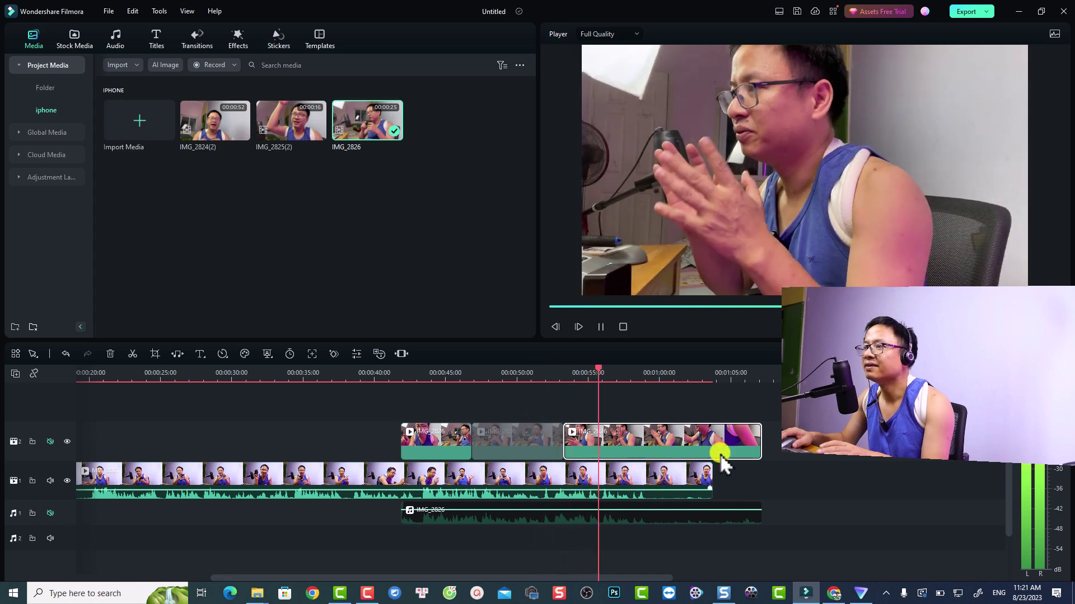
key("space")
key("ctrl+b")
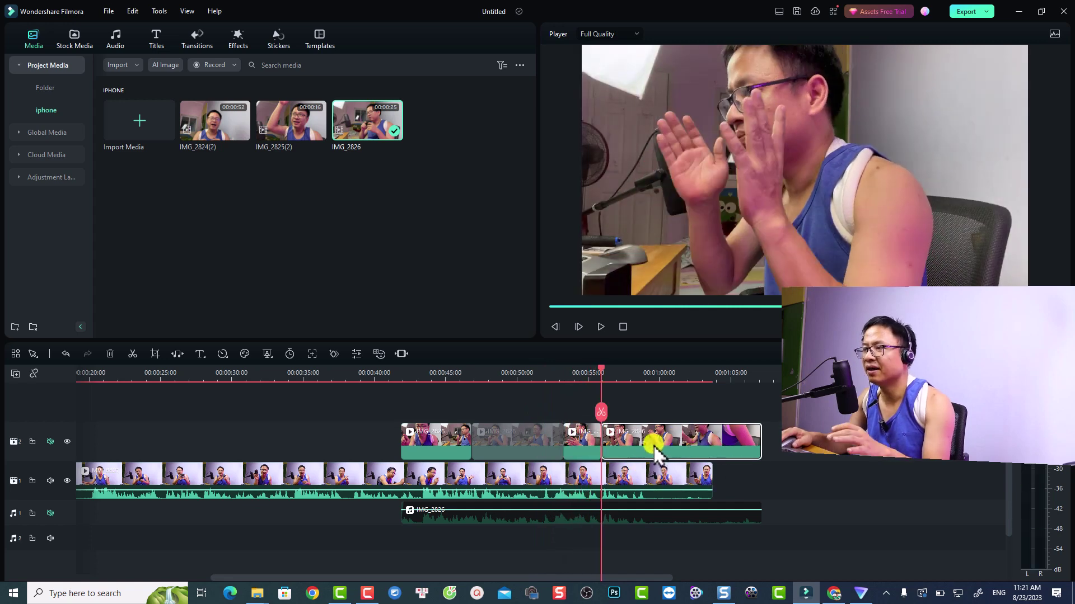
right_click(656, 453)
left_click(690, 62)
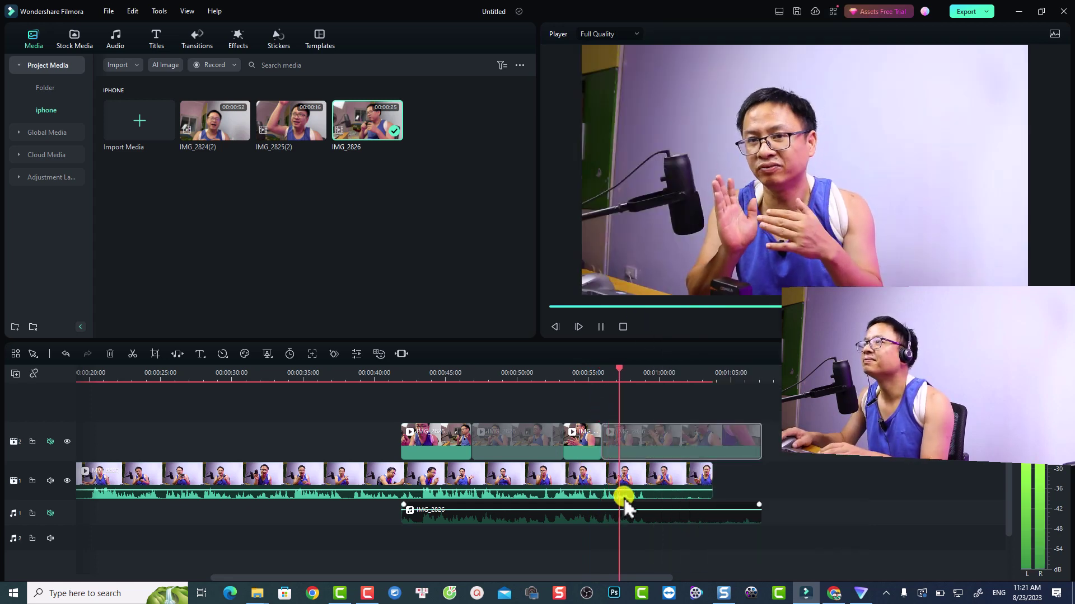
key("space")
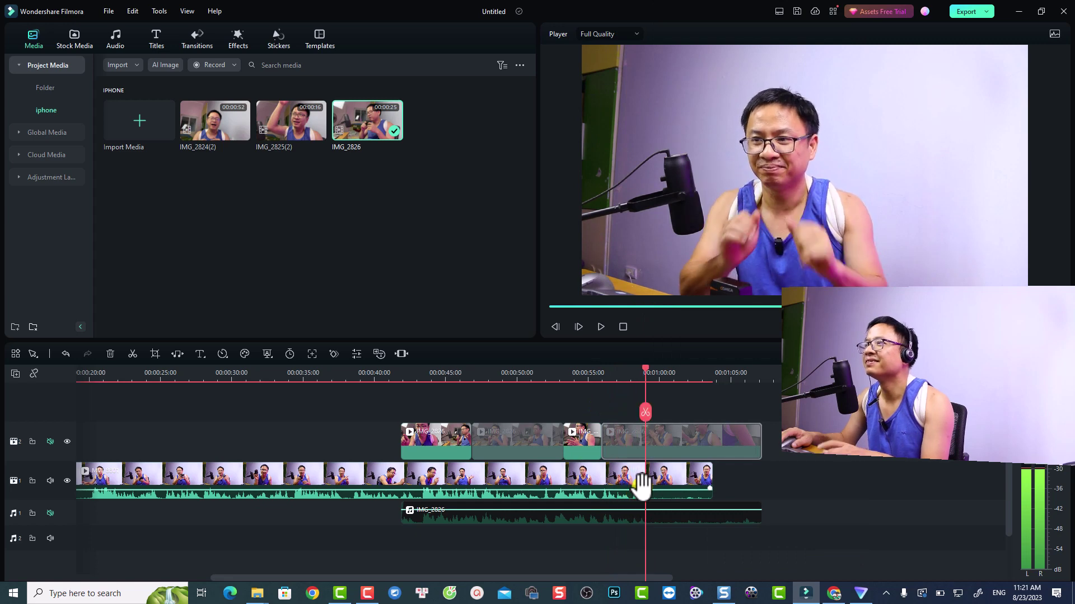